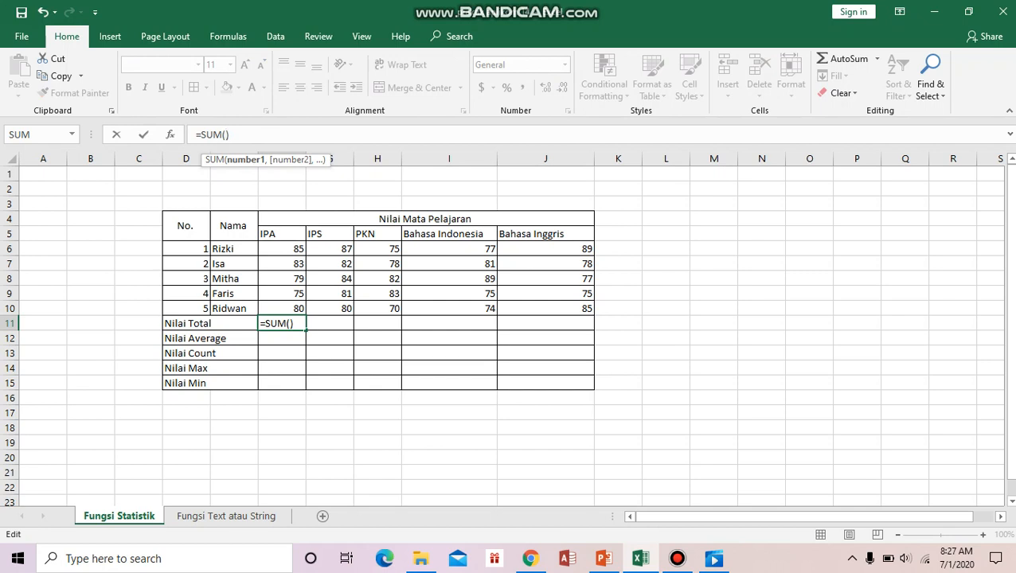
pyautogui.click(282, 248)
pyautogui.moveTo(282, 255); pyautogui.dragTo(282, 294)
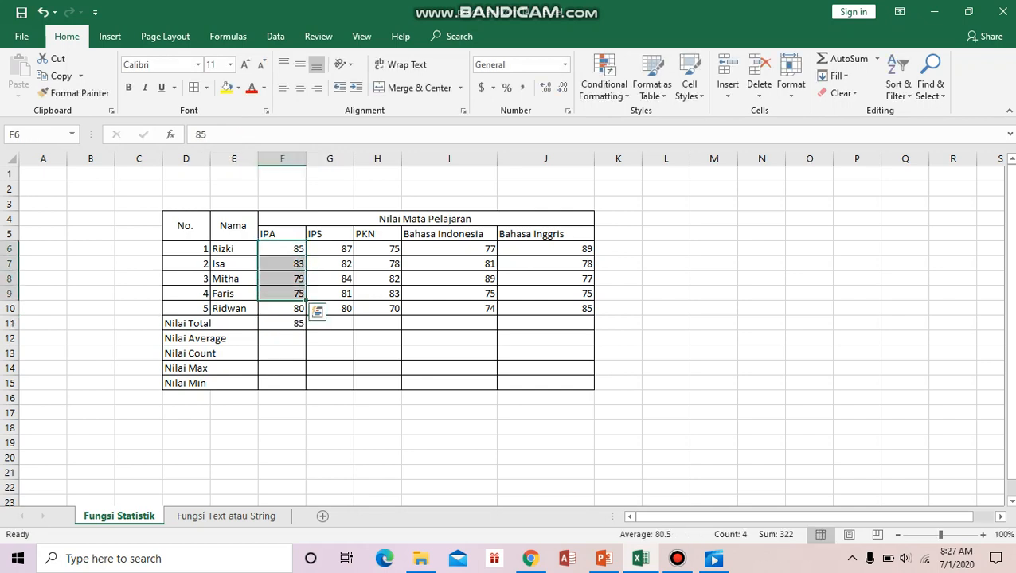
pyautogui.click(282, 249)
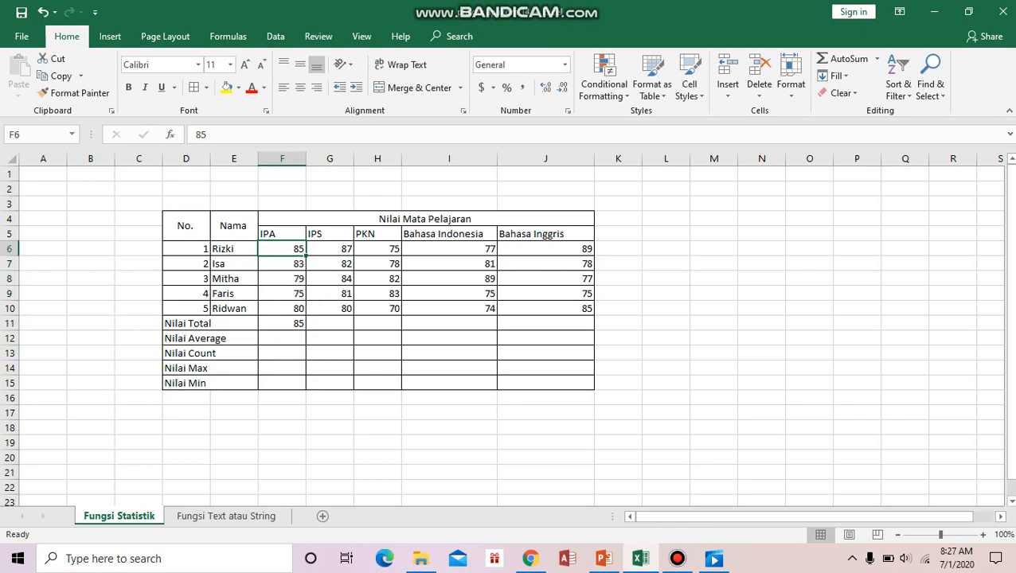
# Step: Correct the IPA total formula in F11 so that it sums the scores in F6:F10
pyautogui.click(282, 323)
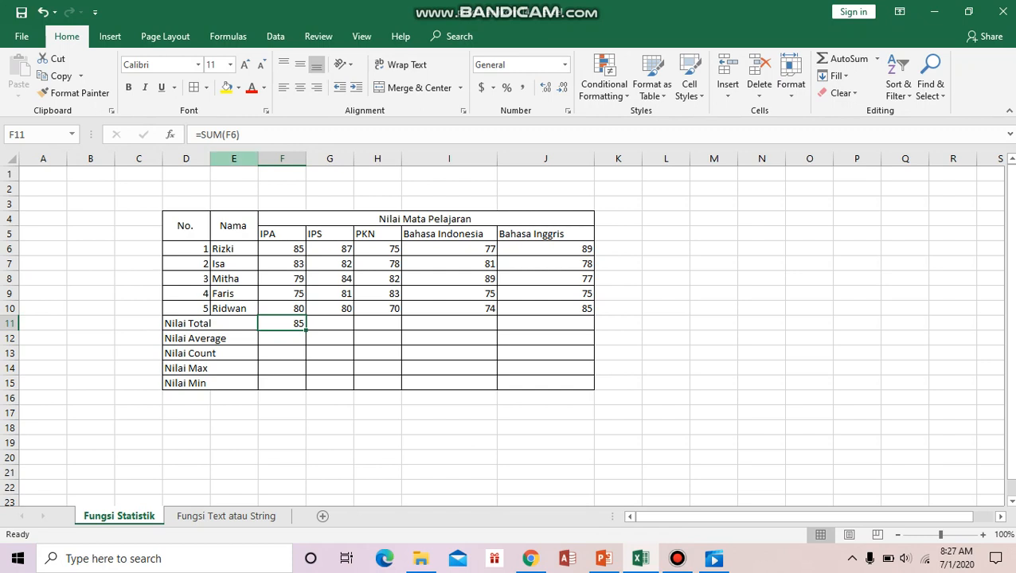
pyautogui.click(237, 134)
pyautogui.press('BackSpace')
pyautogui.press('BackSpace')
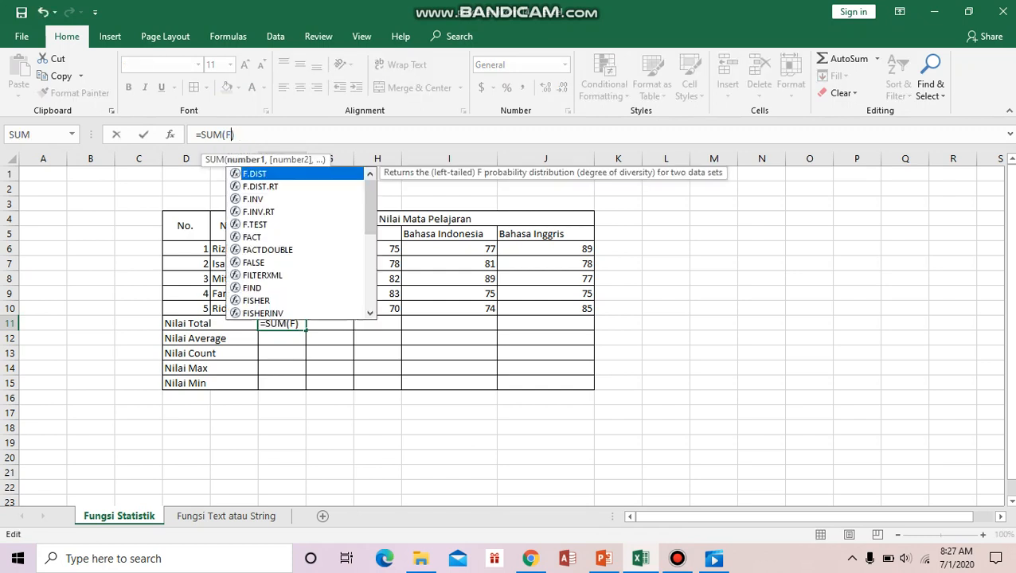
pyautogui.moveTo(282, 248); pyautogui.dragTo(296, 312)
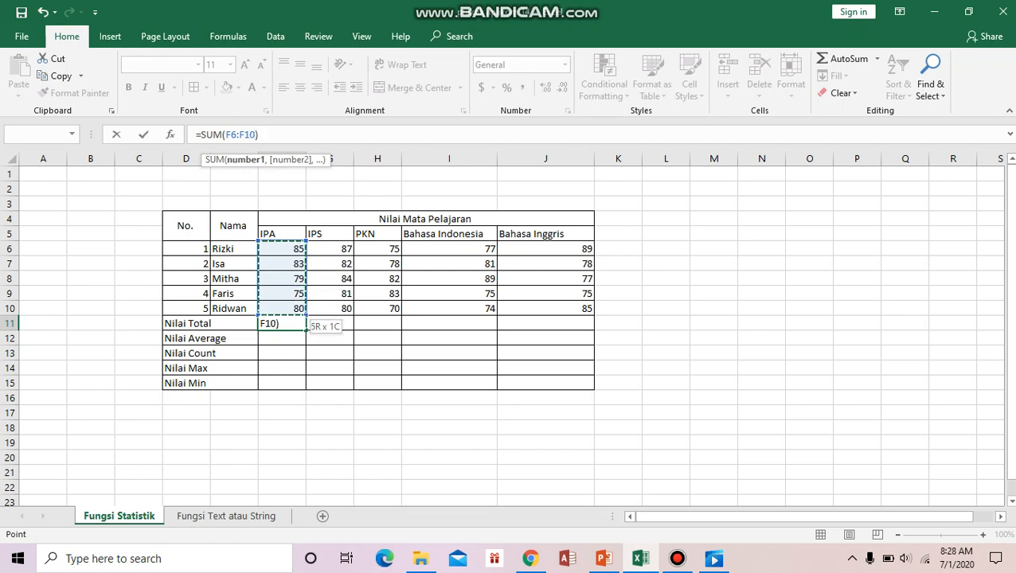
pyautogui.press('Return')
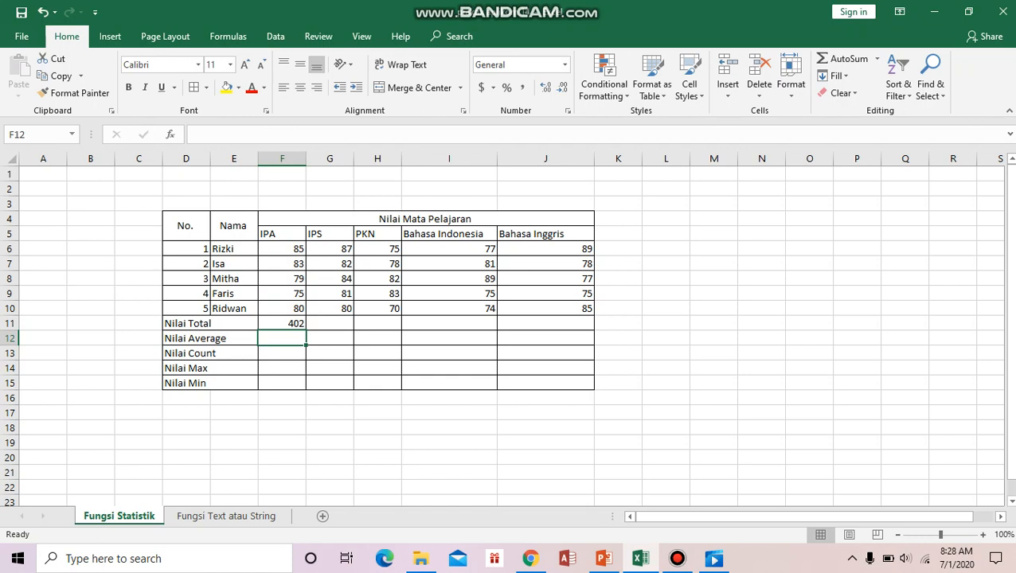
# Step: Copy the IPA total formula from F11 across the other subjects in G11:J11
pyautogui.press('Up')
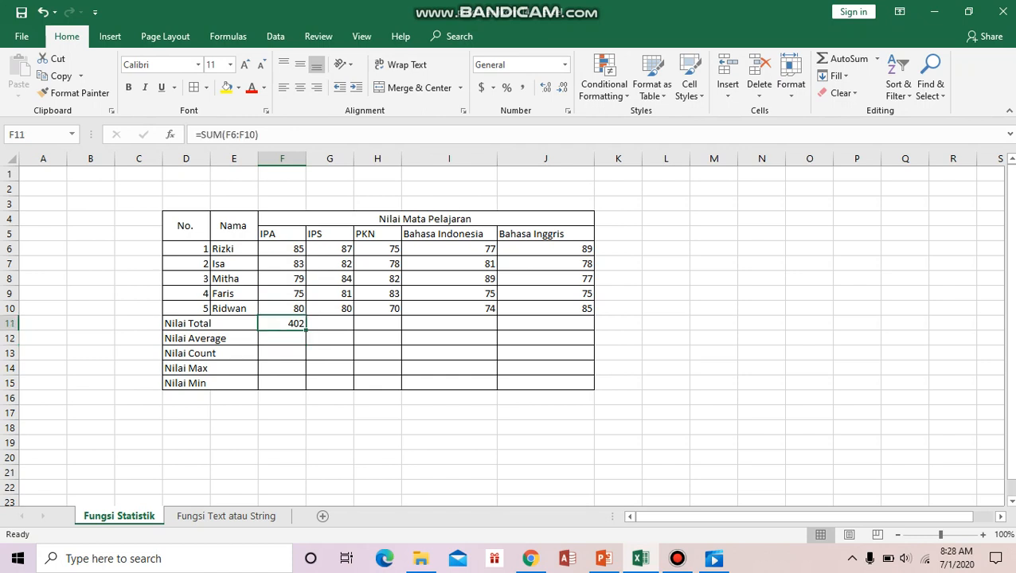
pyautogui.hotkey('ctrl', 'c')
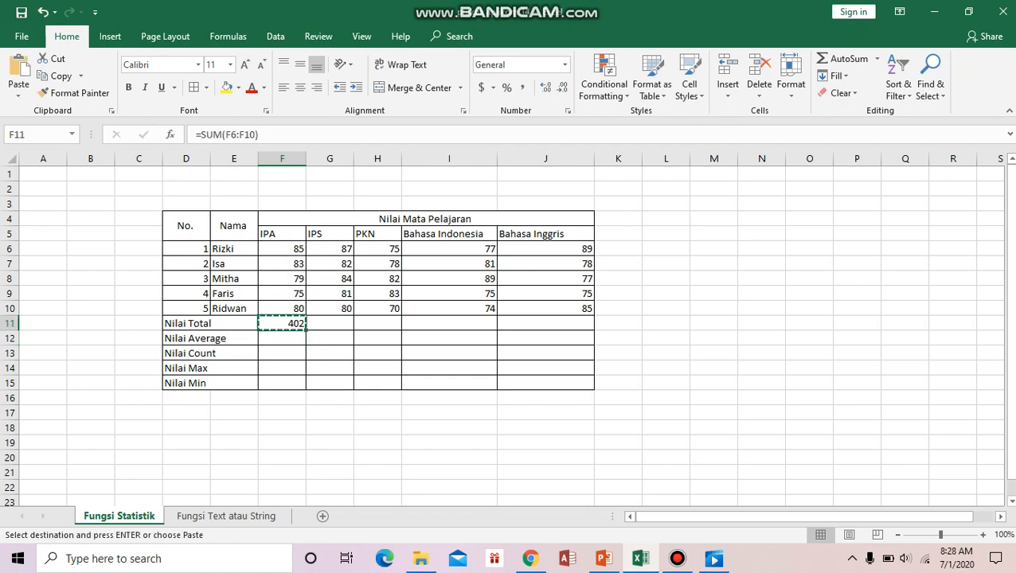
pyautogui.press('Right')
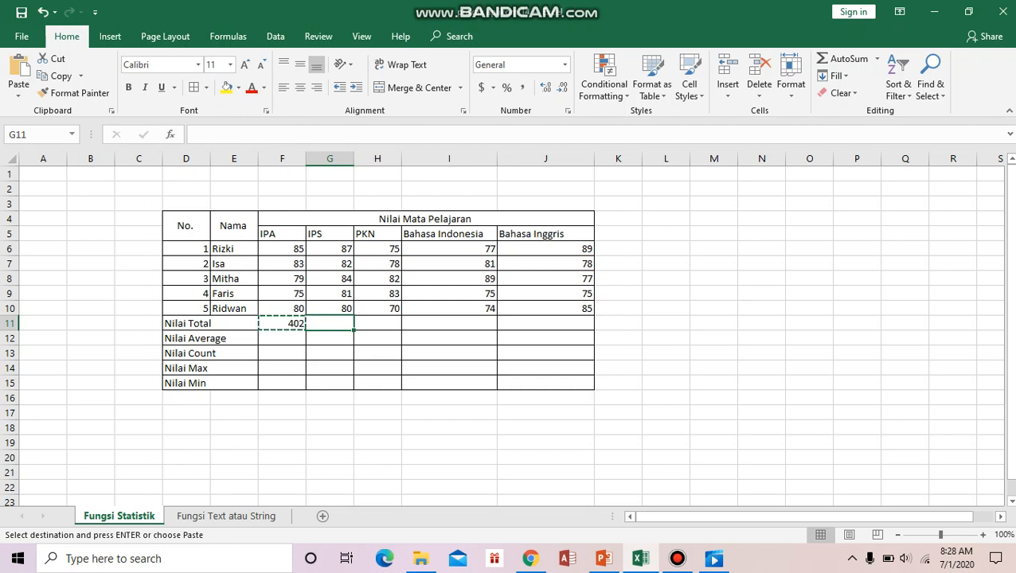
pyautogui.hotkey('shift', 'Right')
pyautogui.hotkey('shift', 'Right')
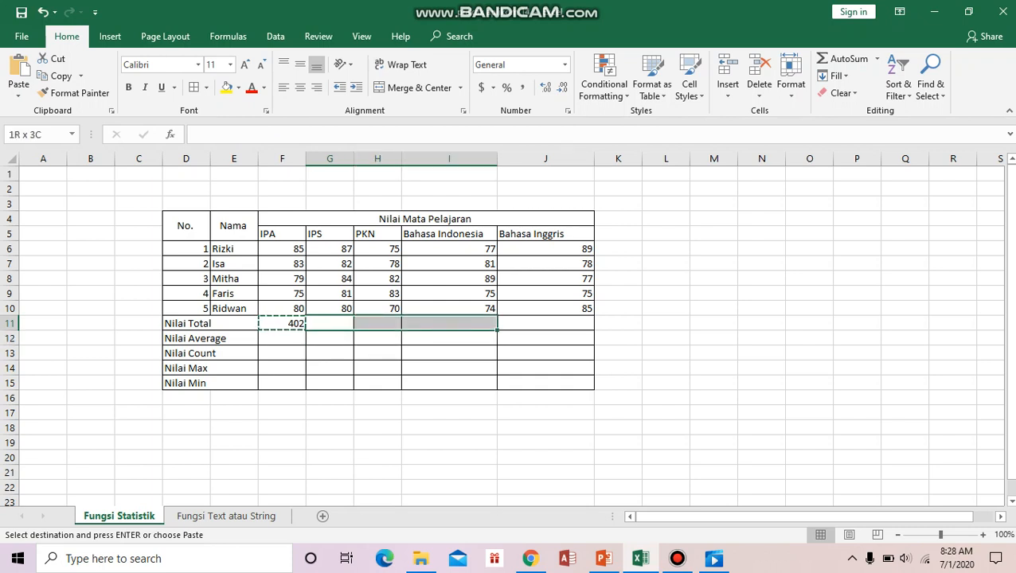
pyautogui.hotkey('shift', 'Right')
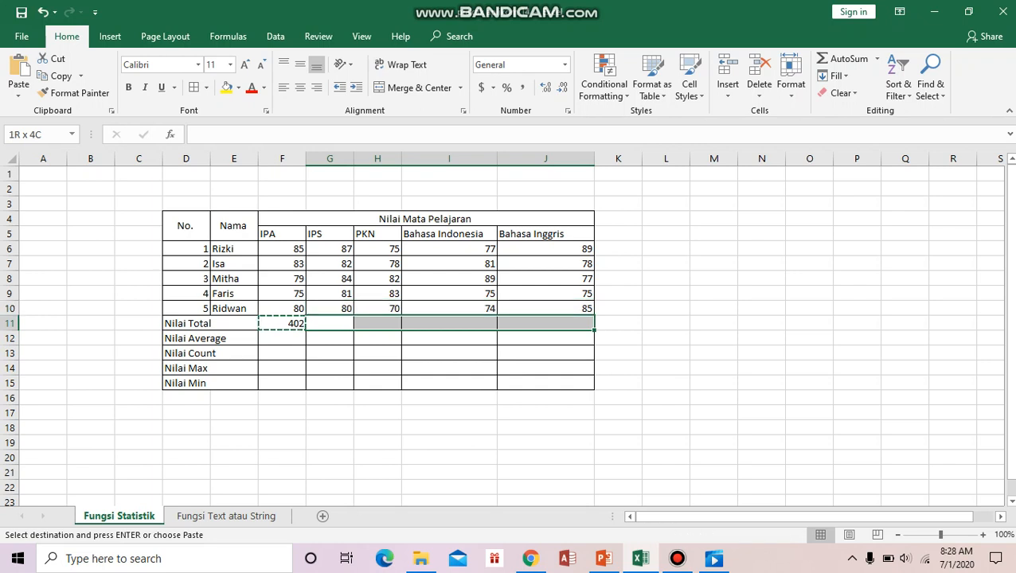
pyautogui.hotkey('ctrl', 'v')
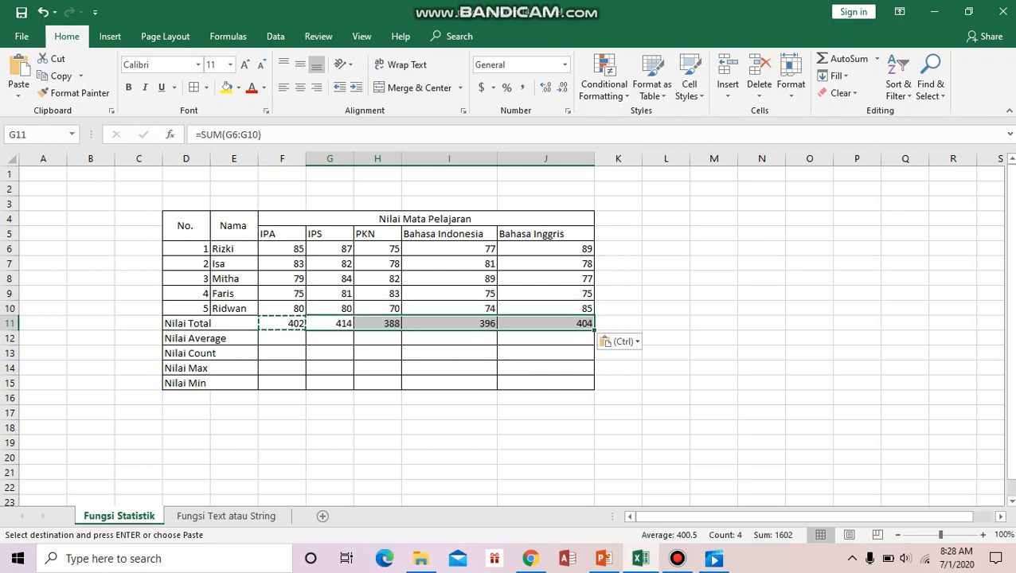
# Step: Enter an AVERAGE formula over F6:F10 in the Nilai Average row for IPA (F12)
pyautogui.press('Down')
pyautogui.press('Left')
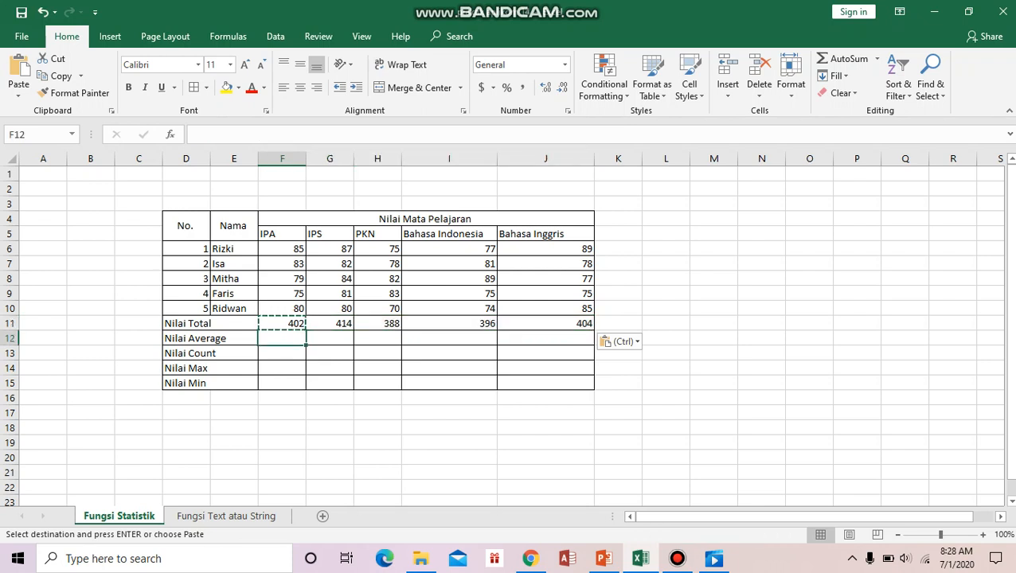
pyautogui.write('=a')
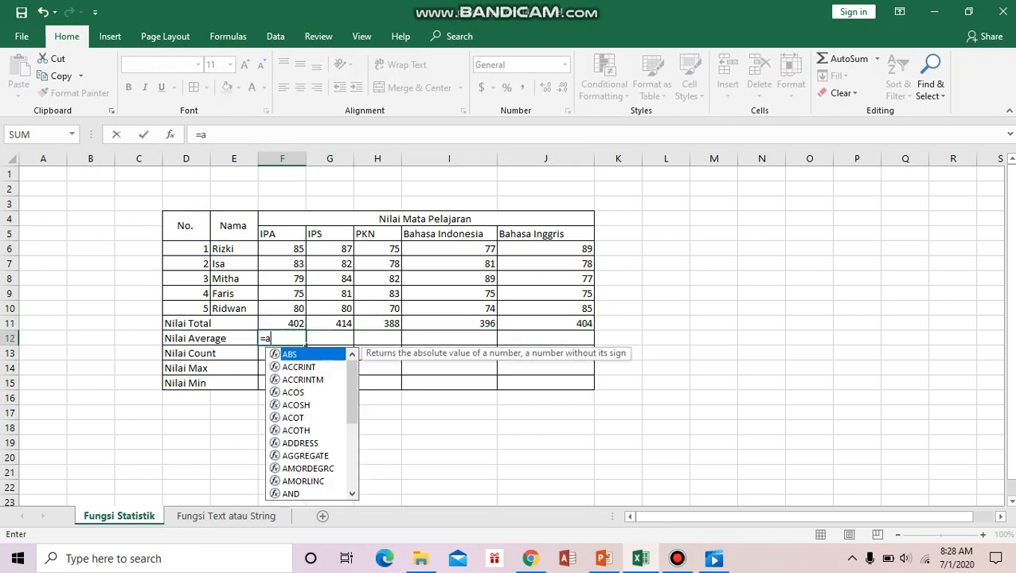
pyautogui.write('v')
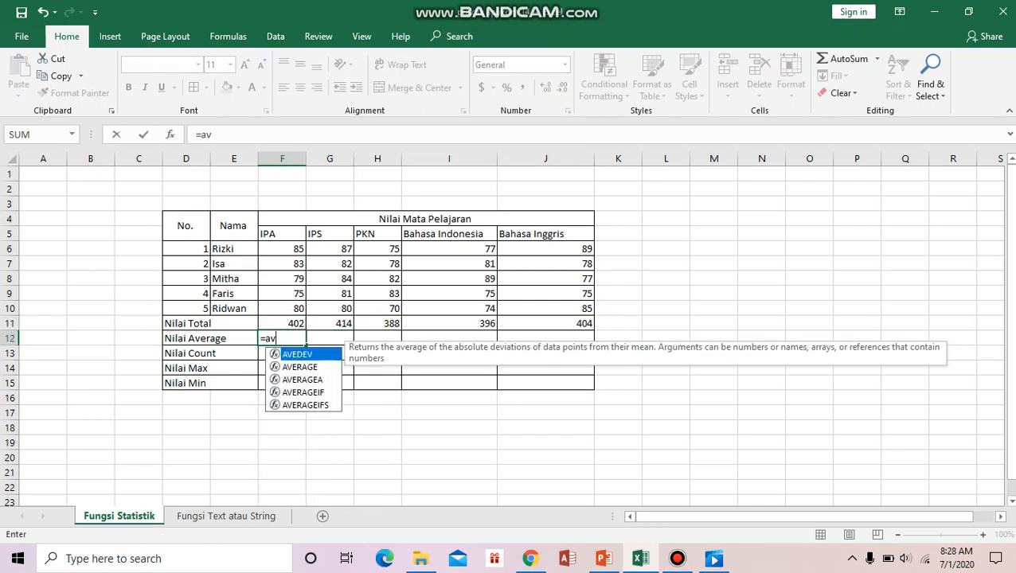
pyautogui.write('er')
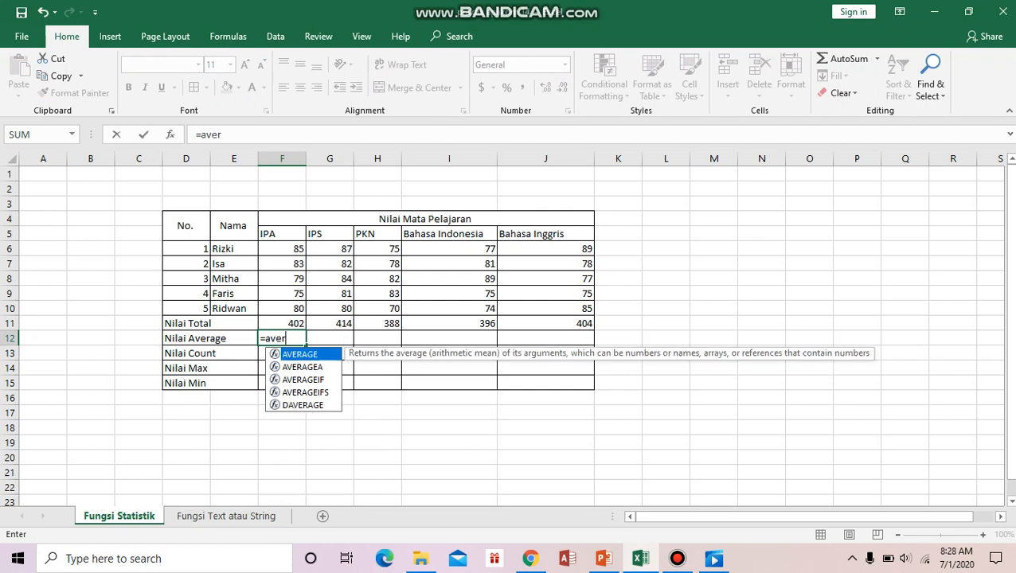
pyautogui.doubleClick(300, 354)
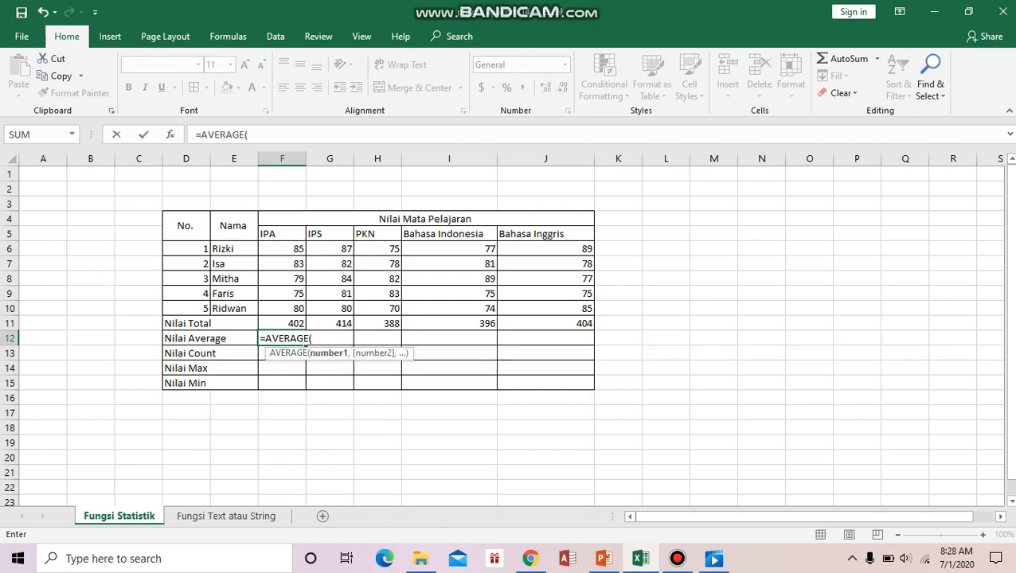
pyautogui.click(282, 248)
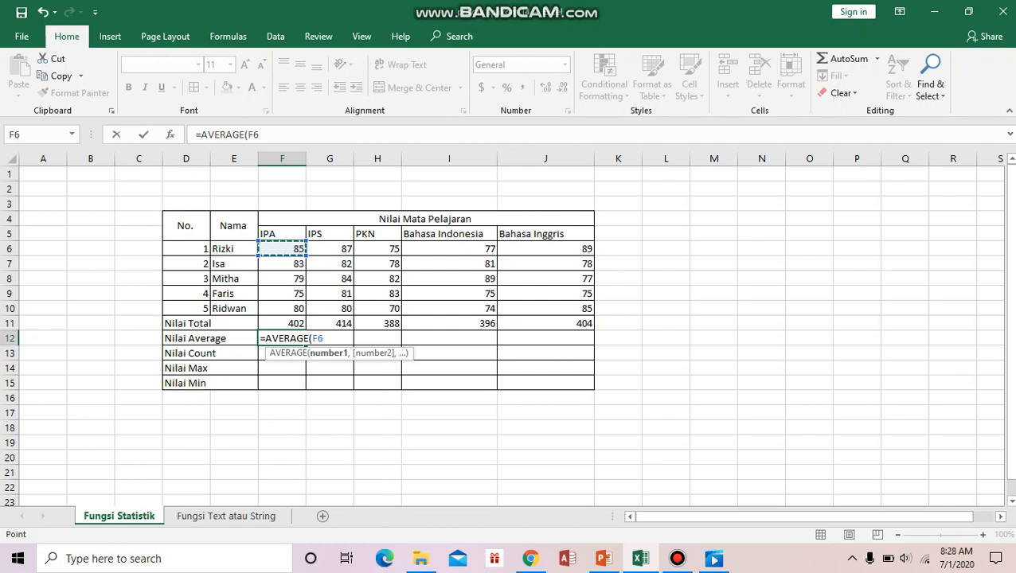
pyautogui.moveTo(282, 248); pyautogui.dragTo(299, 312)
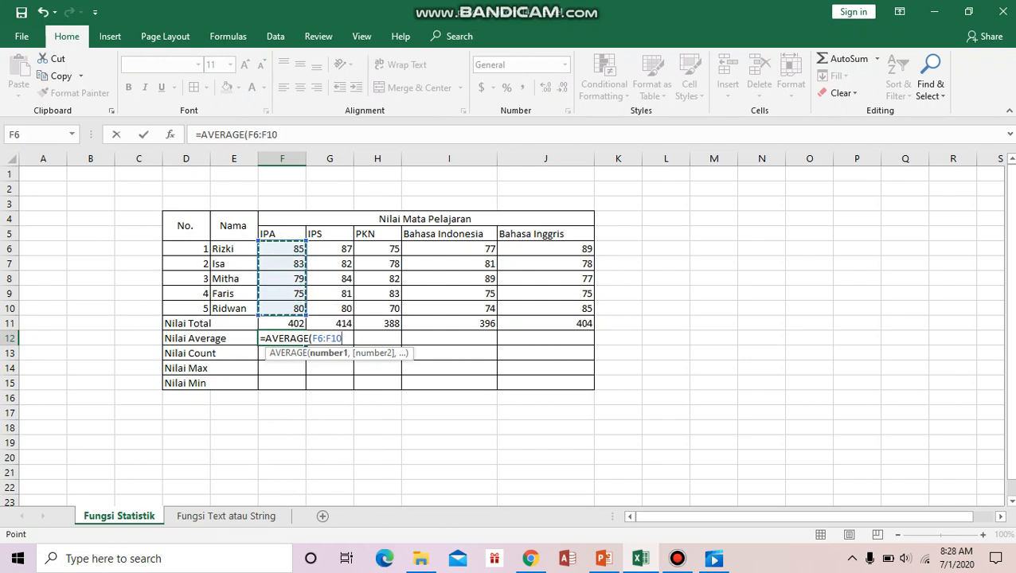
pyautogui.press('Return')
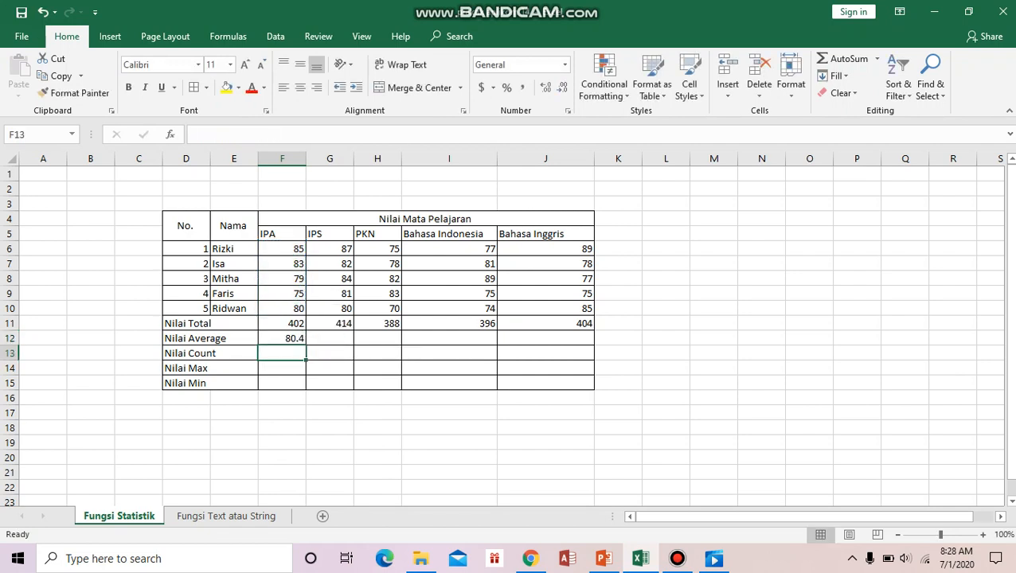
# Step: Copy the IPA average formula from F12 across the other subjects in G12:J12
pyautogui.click(288, 345)
pyautogui.click(288, 339)
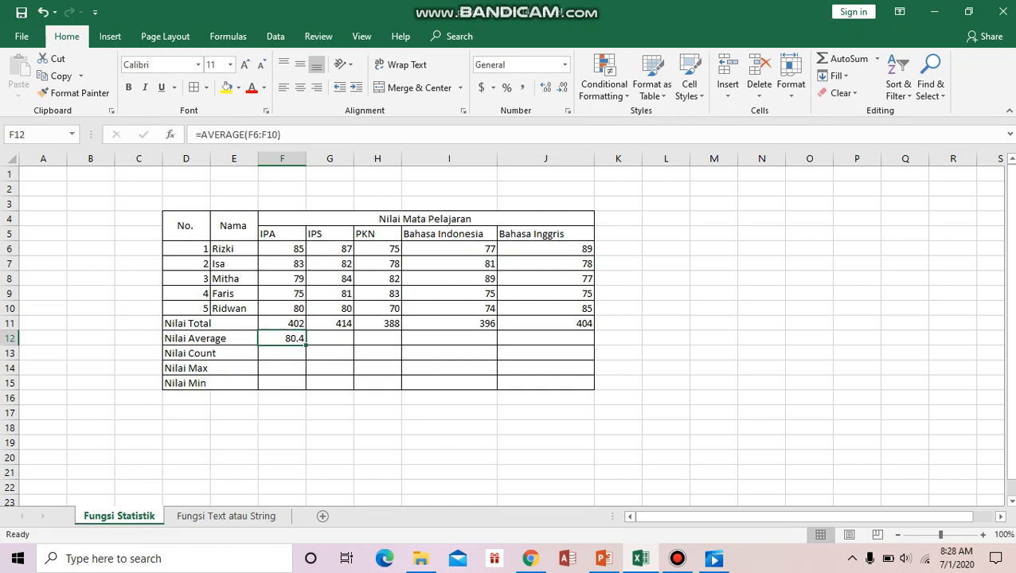
pyautogui.hotkey('ctrl', 'c')
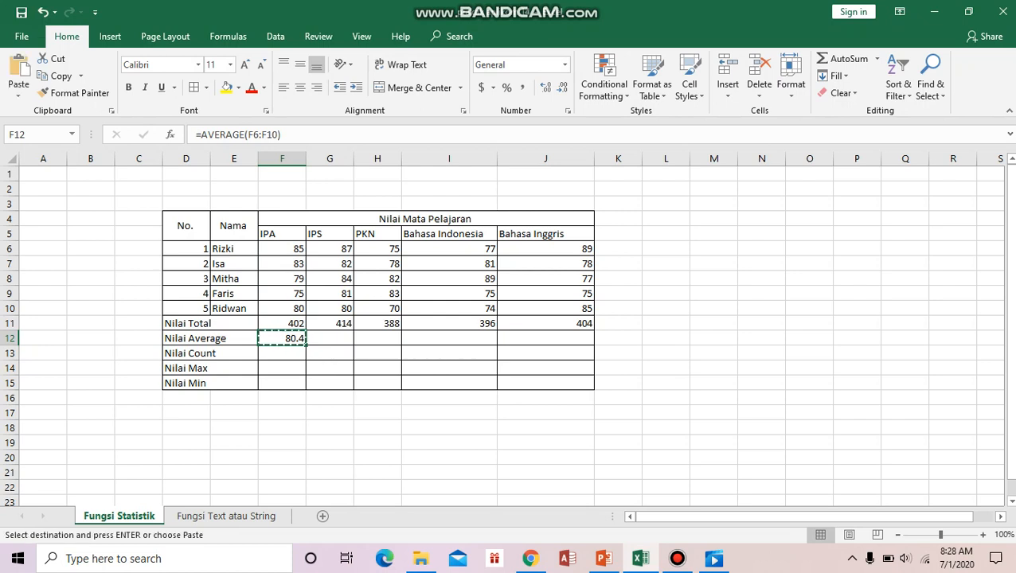
pyautogui.click(330, 338)
pyautogui.moveTo(330, 339); pyautogui.dragTo(545, 324)
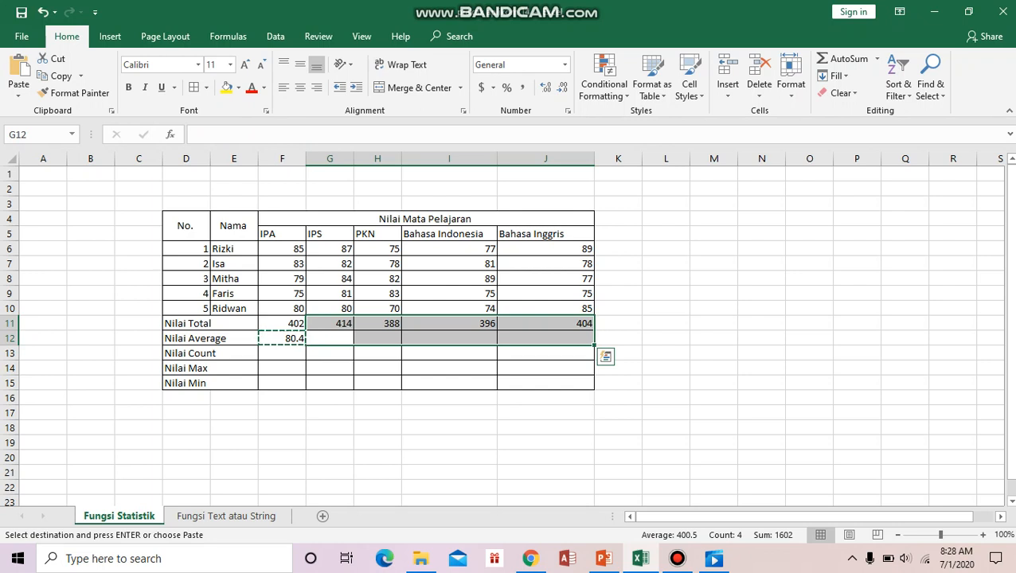
pyautogui.click(329, 338)
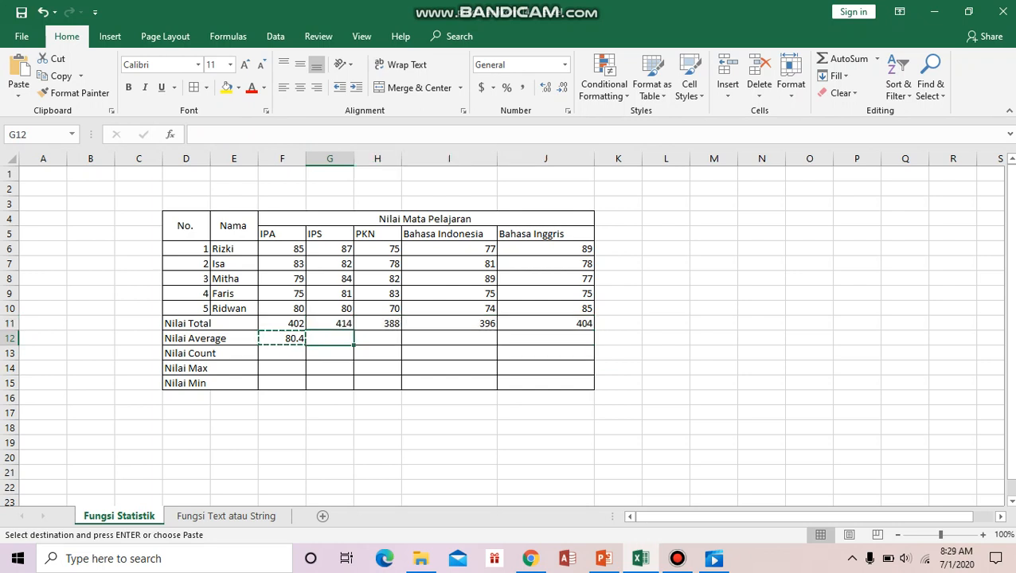
pyautogui.moveTo(329, 338); pyautogui.dragTo(545, 339)
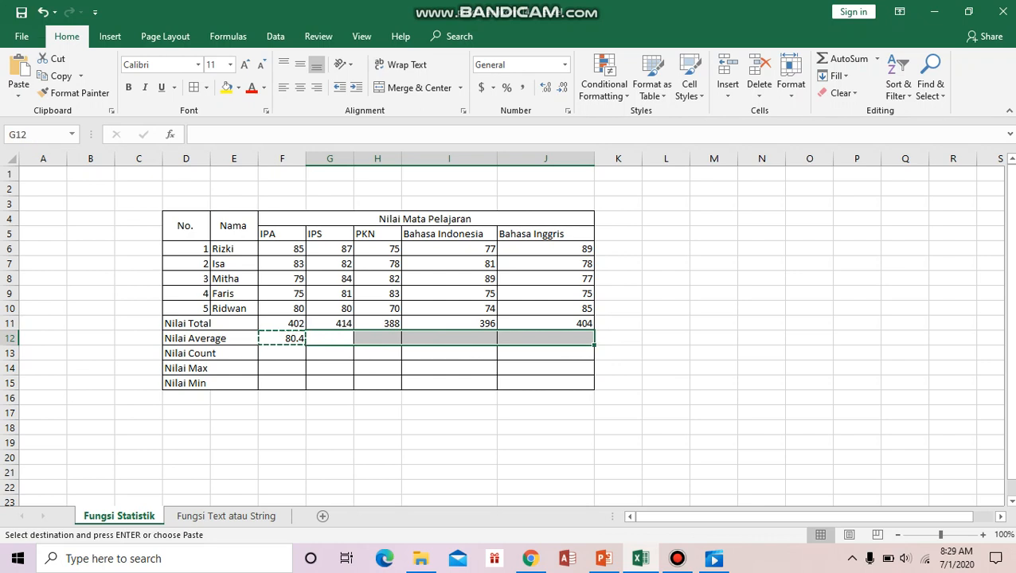
pyautogui.hotkey('ctrl', 'v')
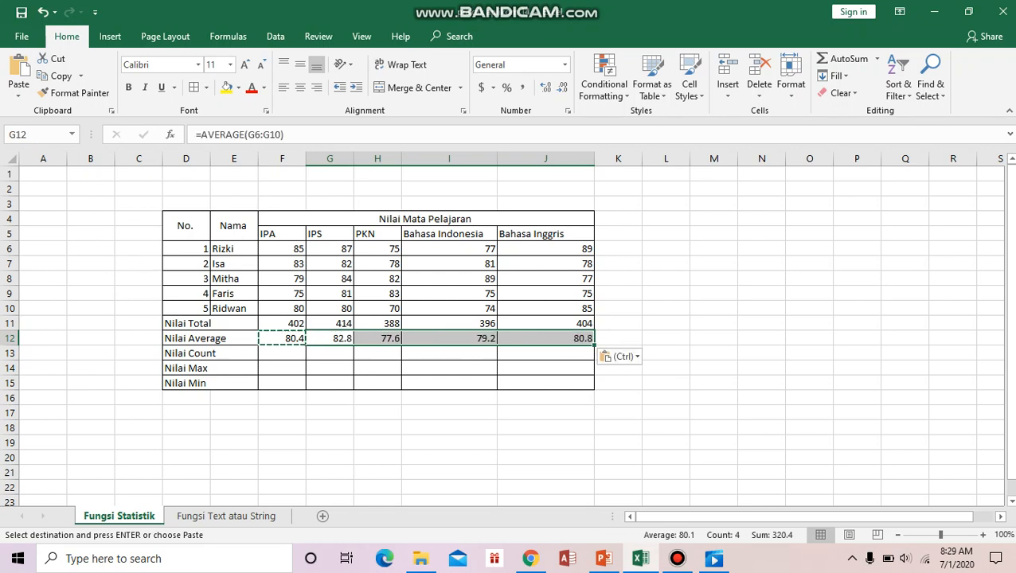
# Step: Enter a COUNT formula over F6:F10 in the Nilai Count row for IPA (F13)
pyautogui.click(282, 353)
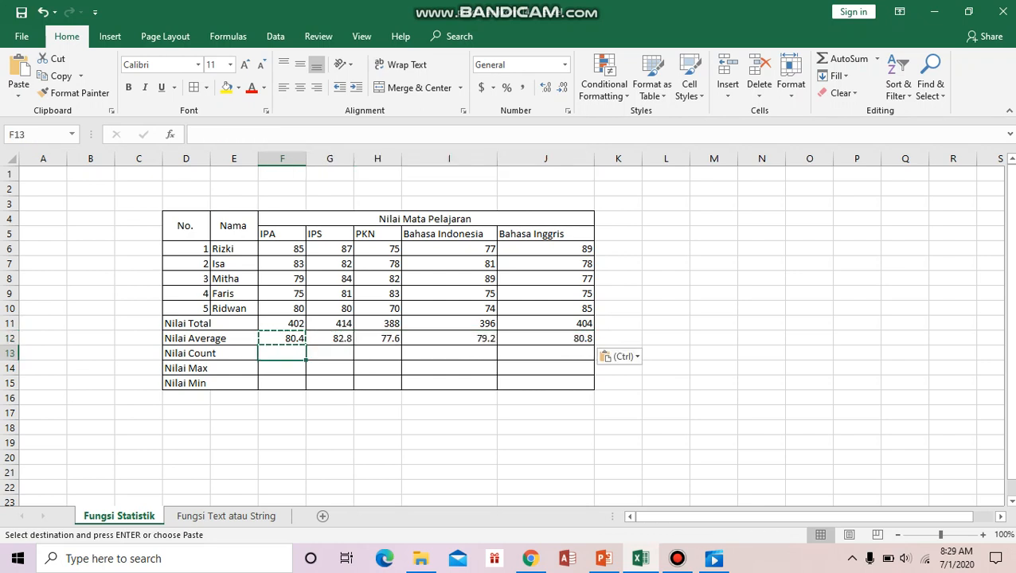
pyautogui.write('=cou')
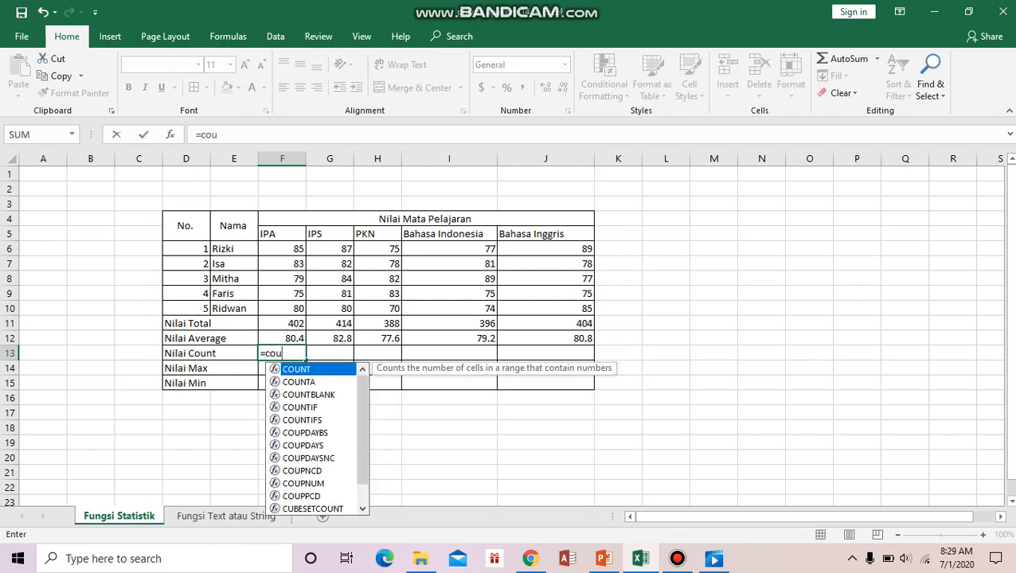
pyautogui.press('Tab')
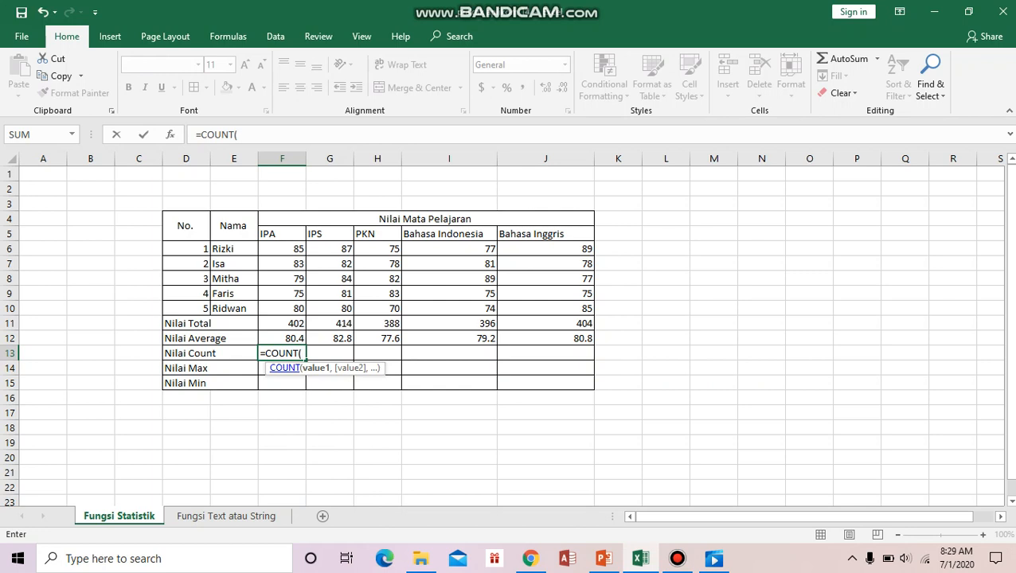
pyautogui.click(287, 248)
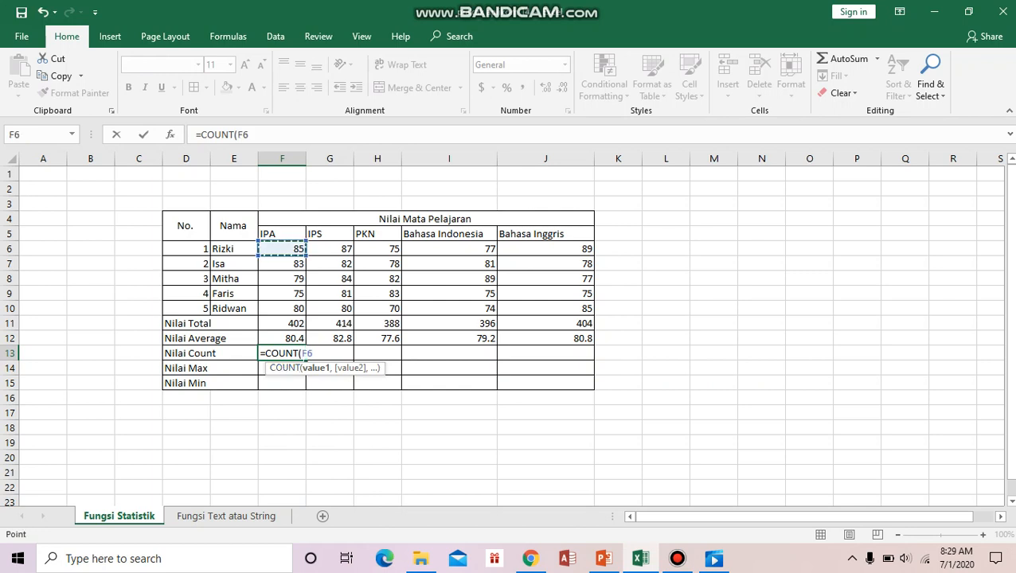
pyautogui.moveTo(288, 250); pyautogui.dragTo(302, 315)
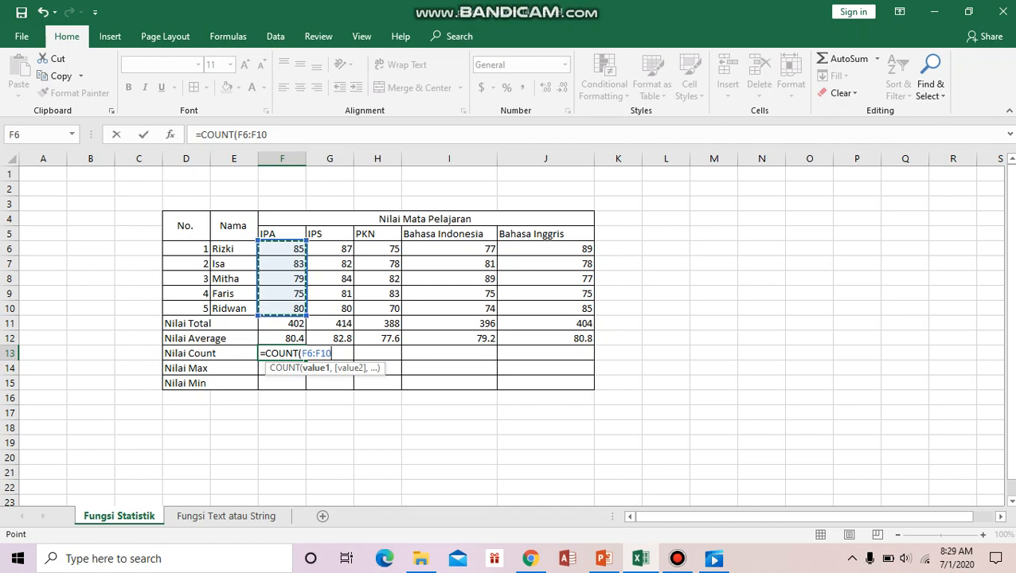
pyautogui.press('Return')
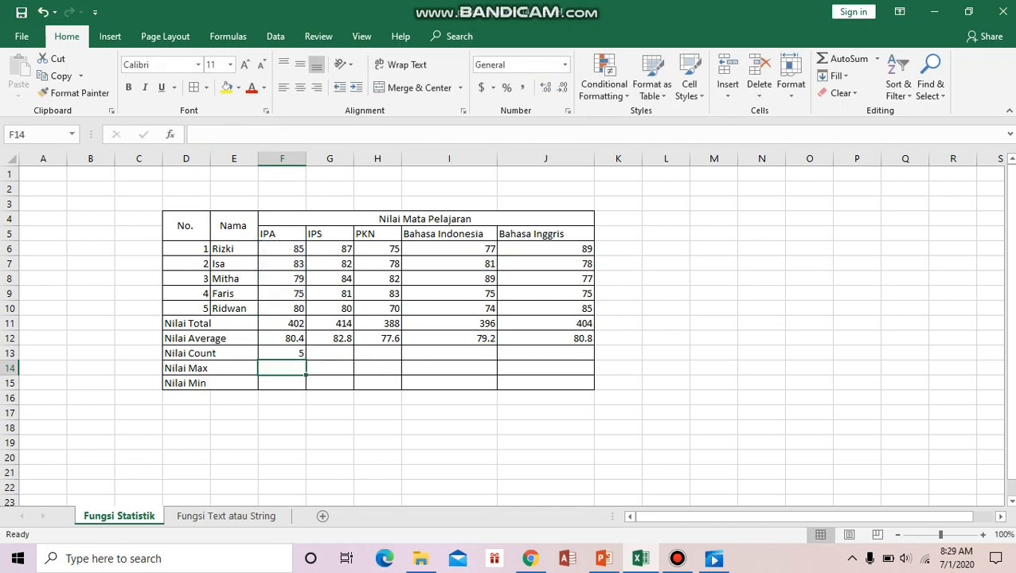
# Step: Copy the IPA count formula from F13 across the other subjects in G13:J13
pyautogui.click(281, 353)
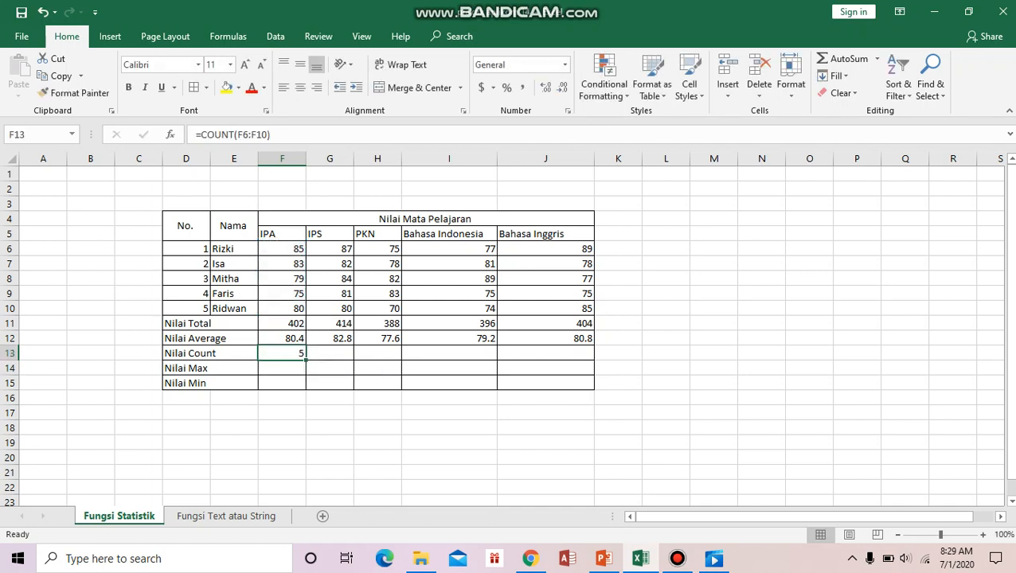
pyautogui.hotkey('ctrl', 'c')
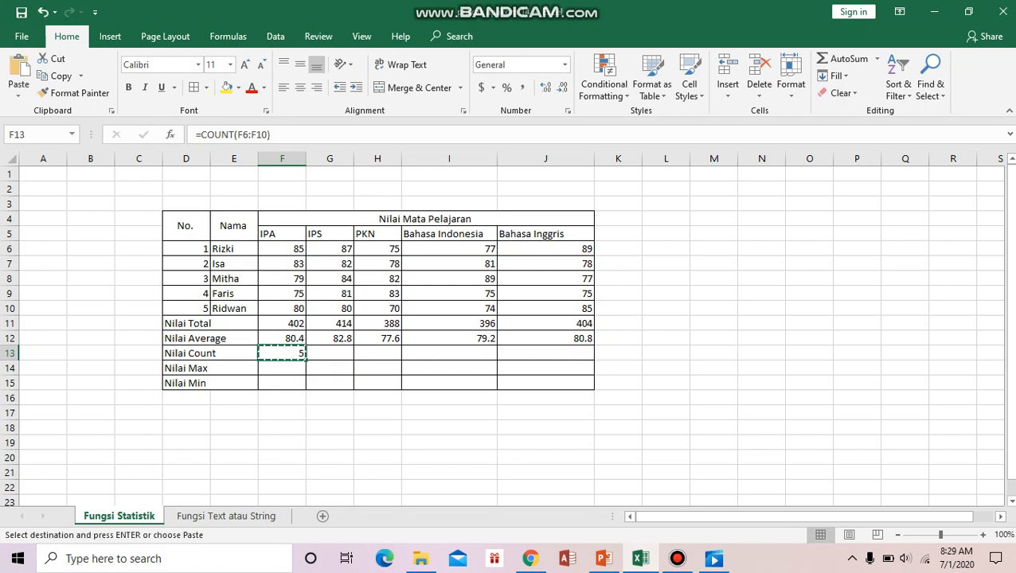
pyautogui.click(330, 354)
pyautogui.moveTo(329, 354); pyautogui.dragTo(557, 354)
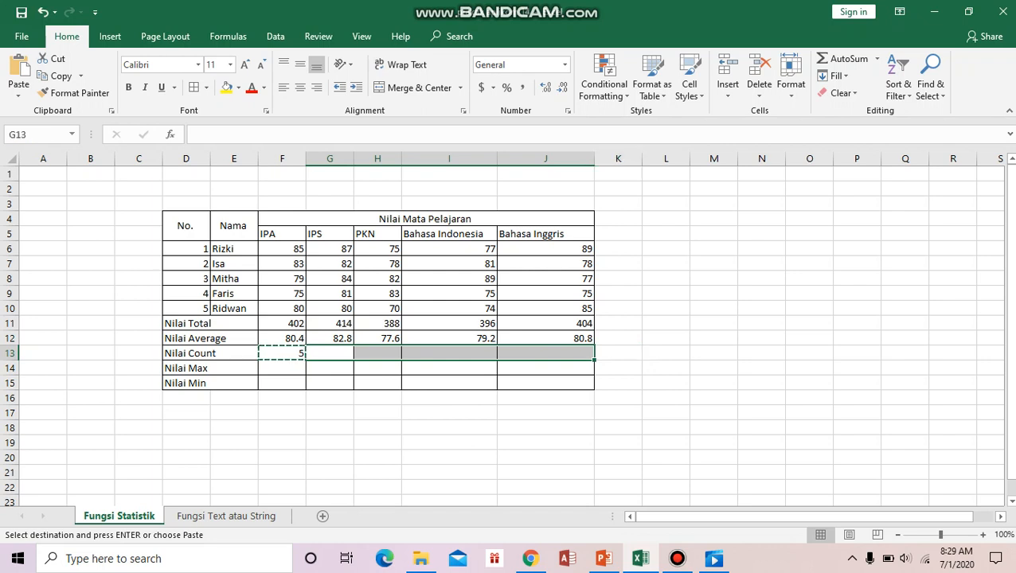
pyautogui.hotkey('ctrl', 'v')
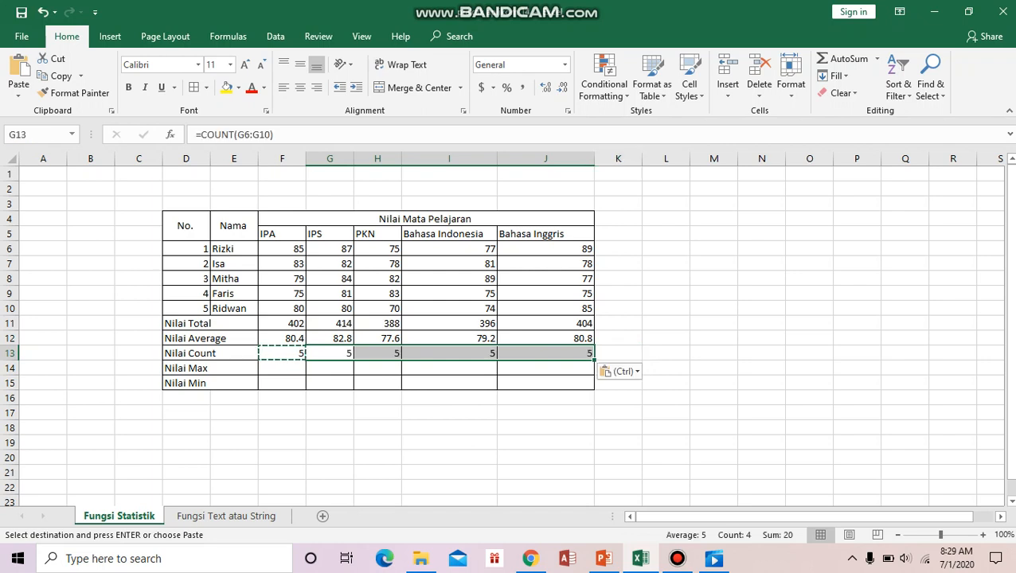
# Step: Enter a MAX formula referencing F6 in the Nilai Max row for IPA (F14)
pyautogui.click(282, 369)
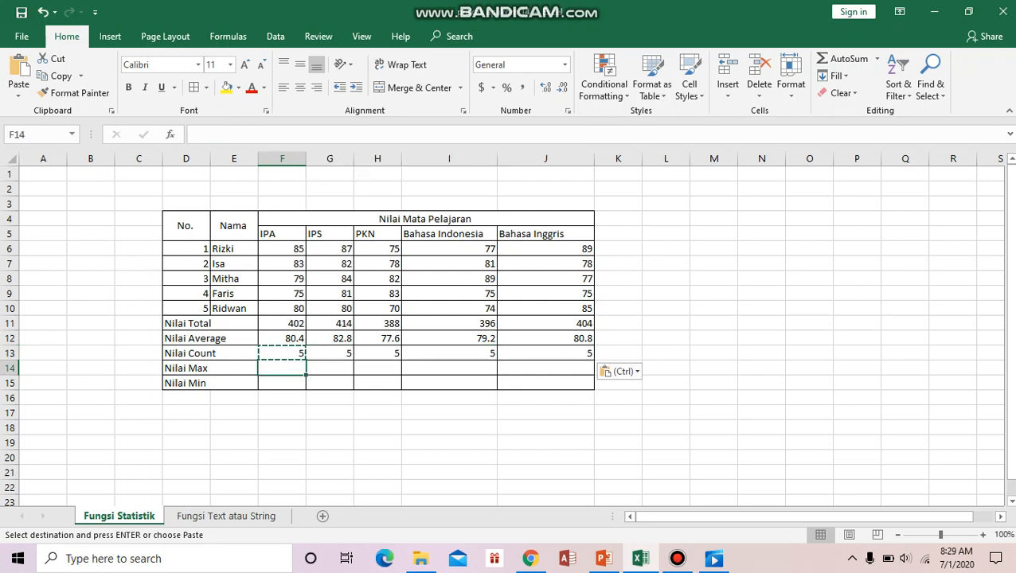
pyautogui.write('=max')
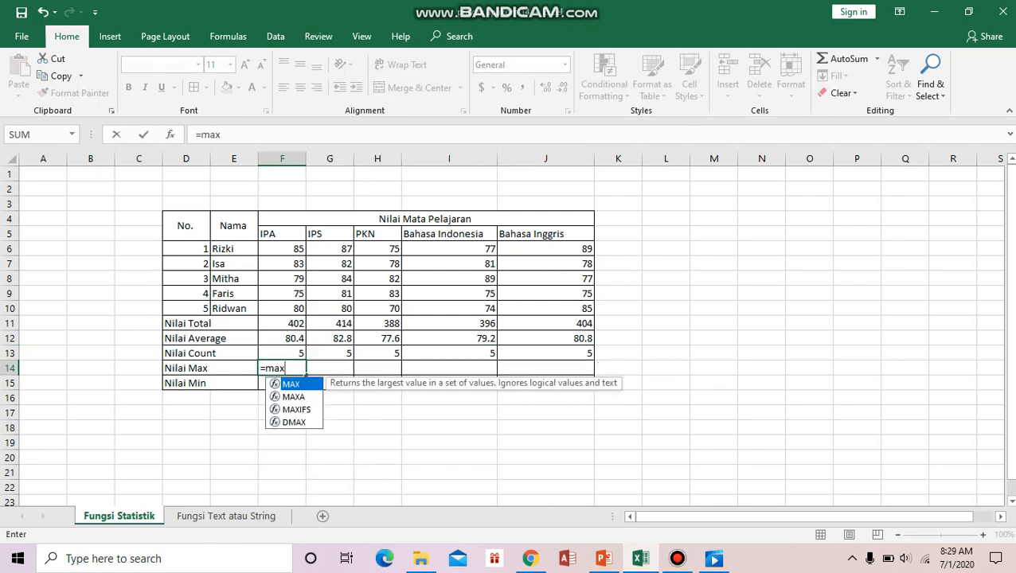
pyautogui.press('Tab')
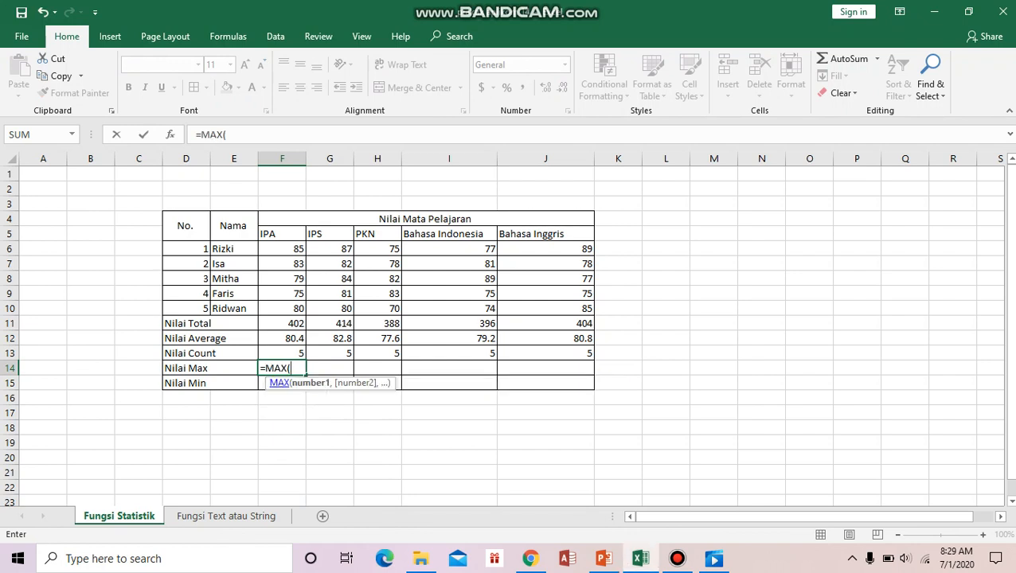
pyautogui.click(282, 248)
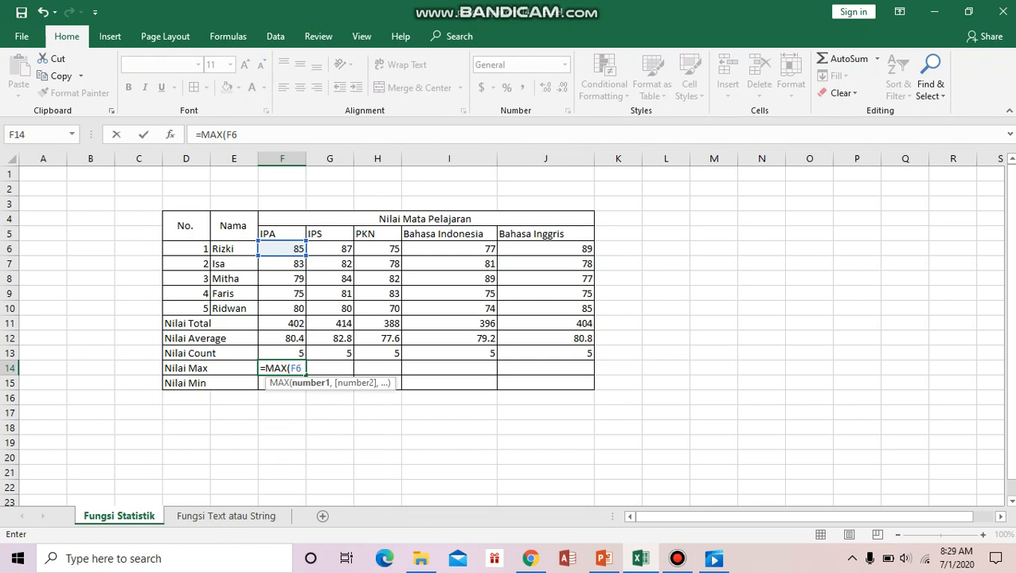
pyautogui.moveTo(281, 250); pyautogui.dragTo(282, 278)
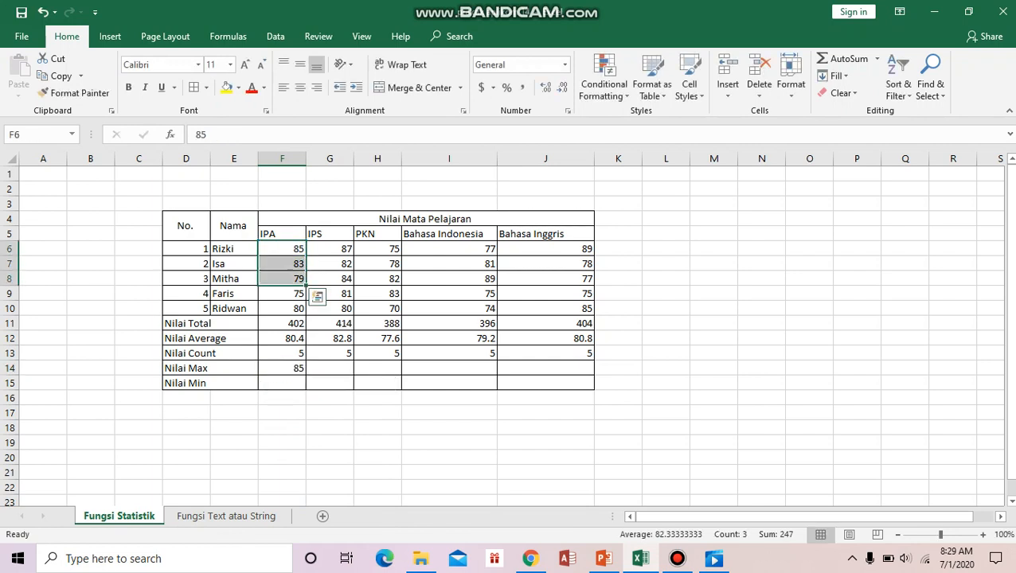
# Step: Replace the reference inside the MAX formula in F14 with the range F6:F10
pyautogui.click(281, 368)
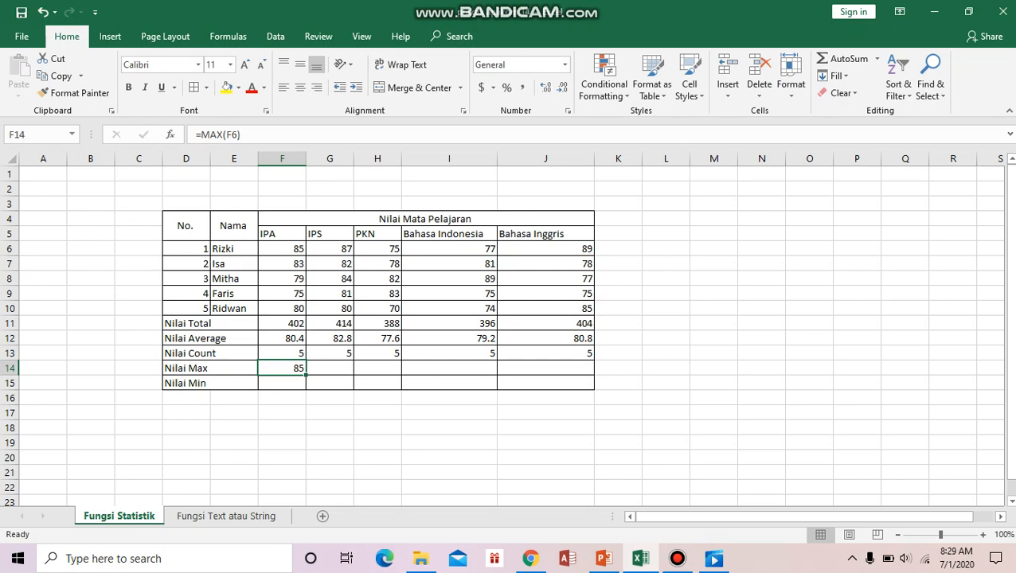
pyautogui.click(247, 134)
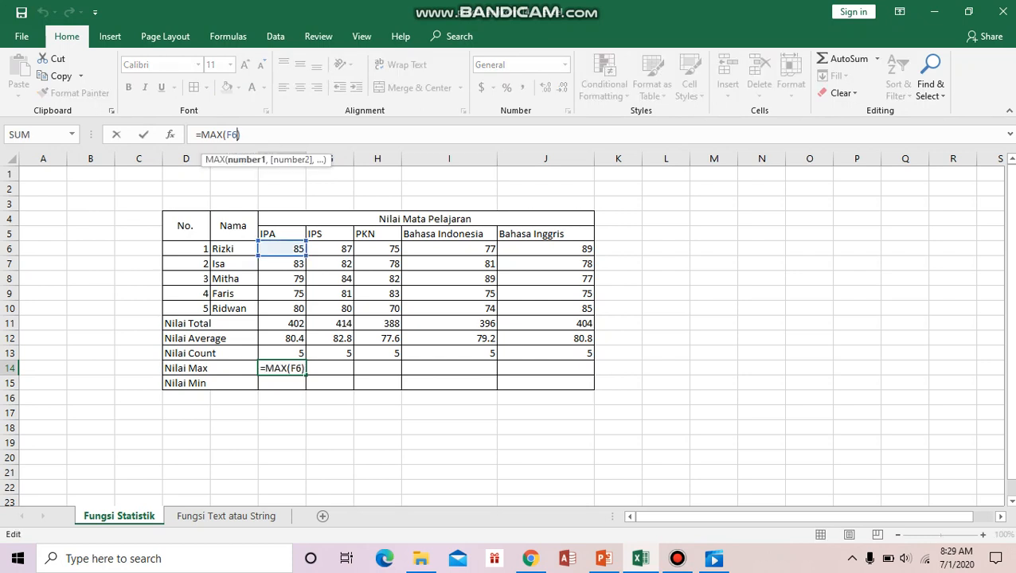
pyautogui.press('BackSpace')
pyautogui.press('BackSpace')
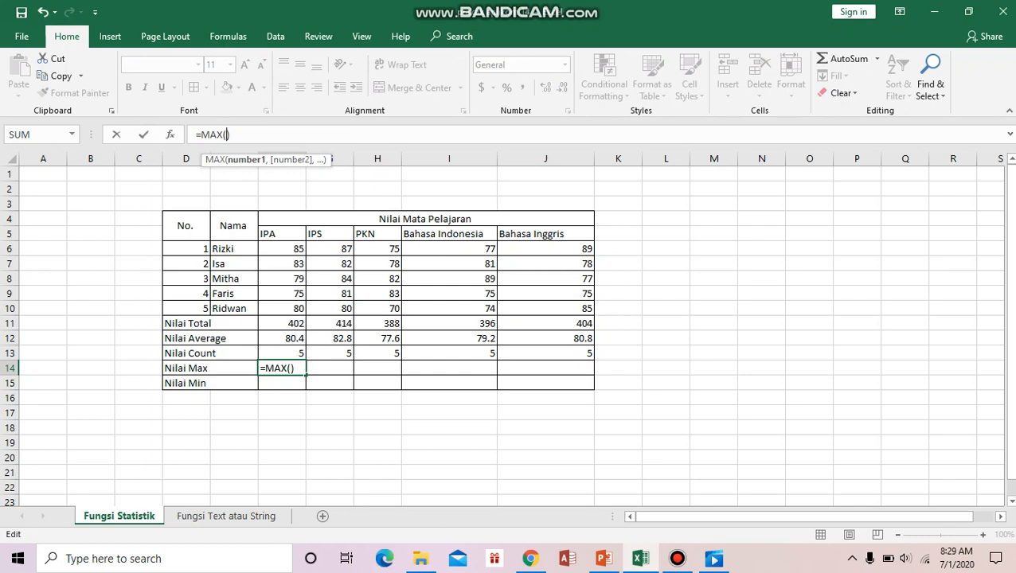
pyautogui.click(281, 248)
pyautogui.moveTo(280, 248); pyautogui.dragTo(281, 309)
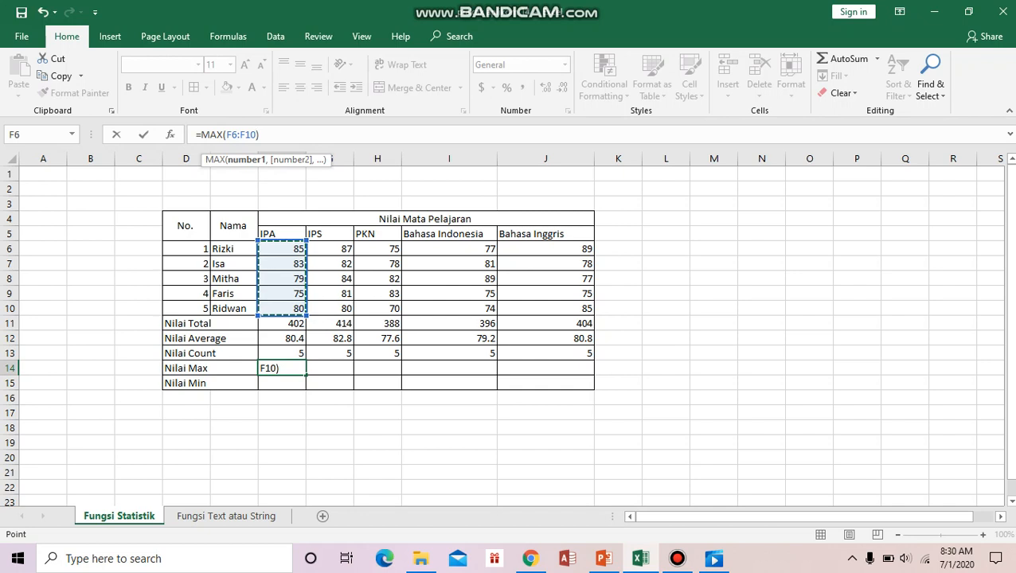
pyautogui.press('Return')
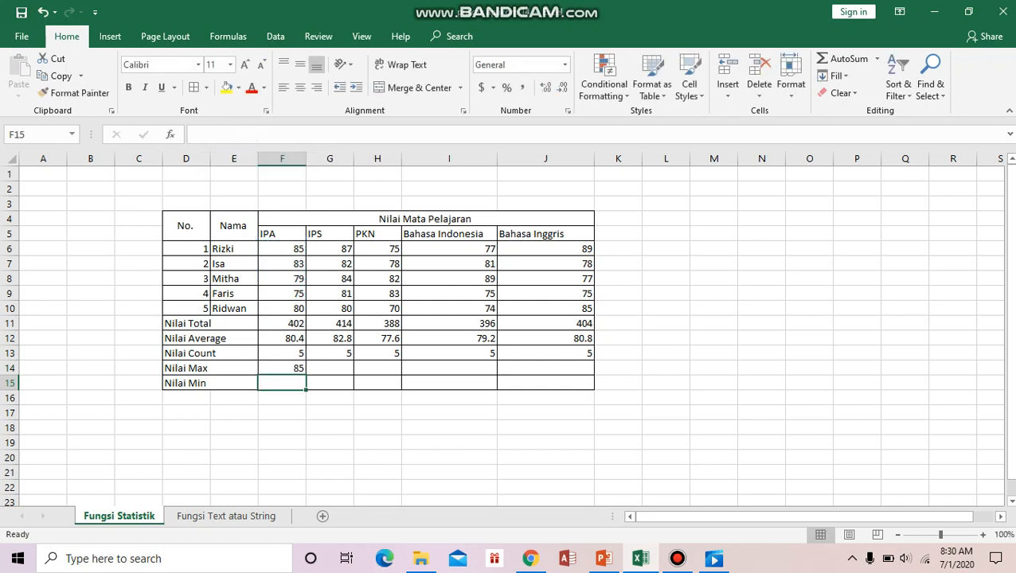
pyautogui.click(281, 367)
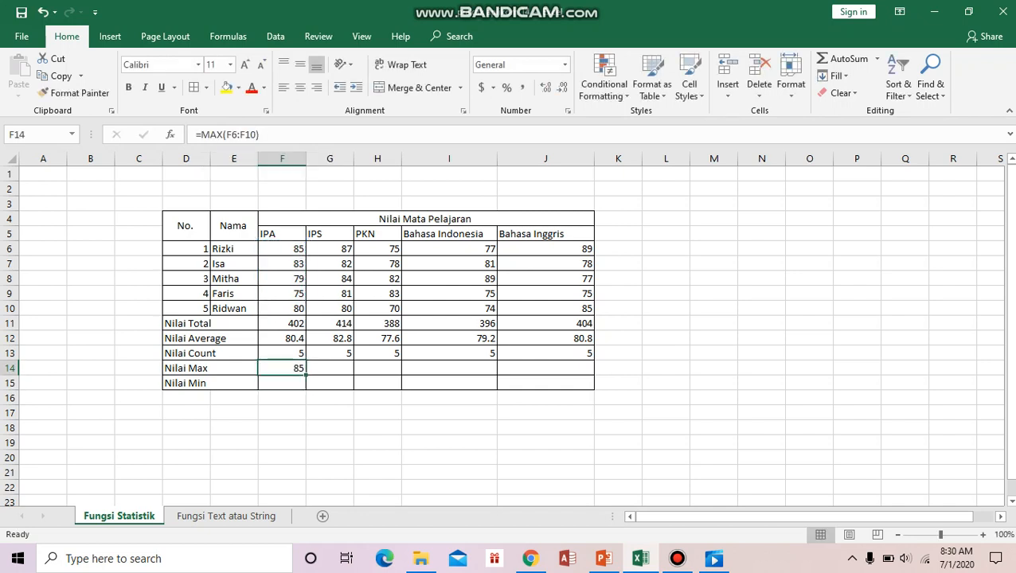
pyautogui.hotkey('ctrl', 'c')
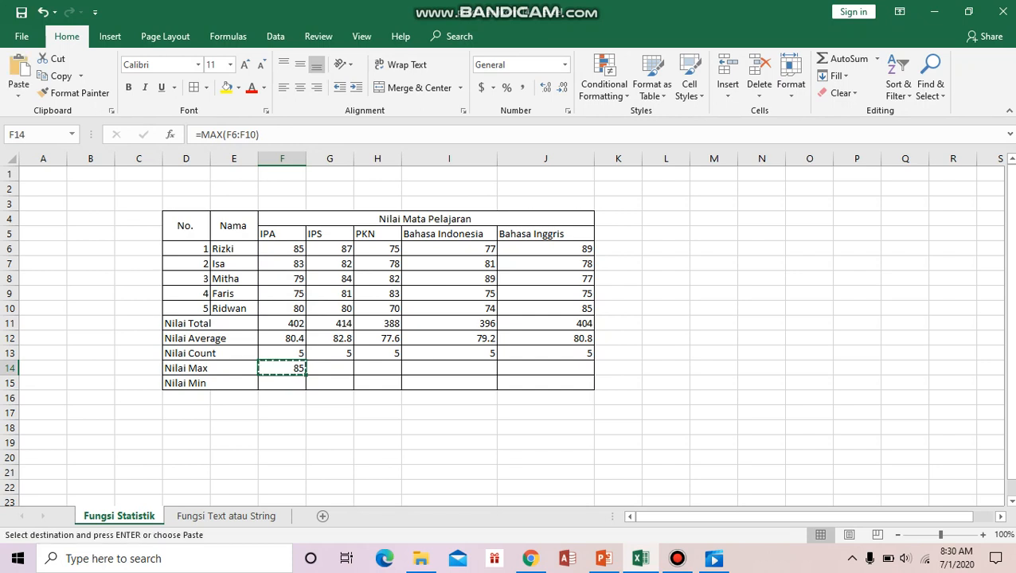
pyautogui.click(329, 367)
pyautogui.press('Escape')
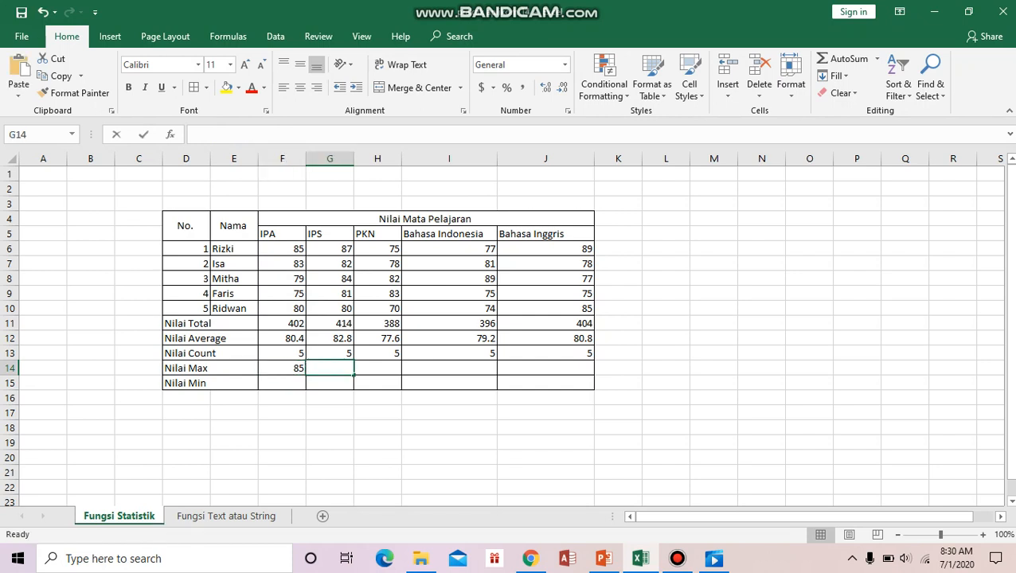
pyautogui.press('BackSpace')
pyautogui.press('Return')
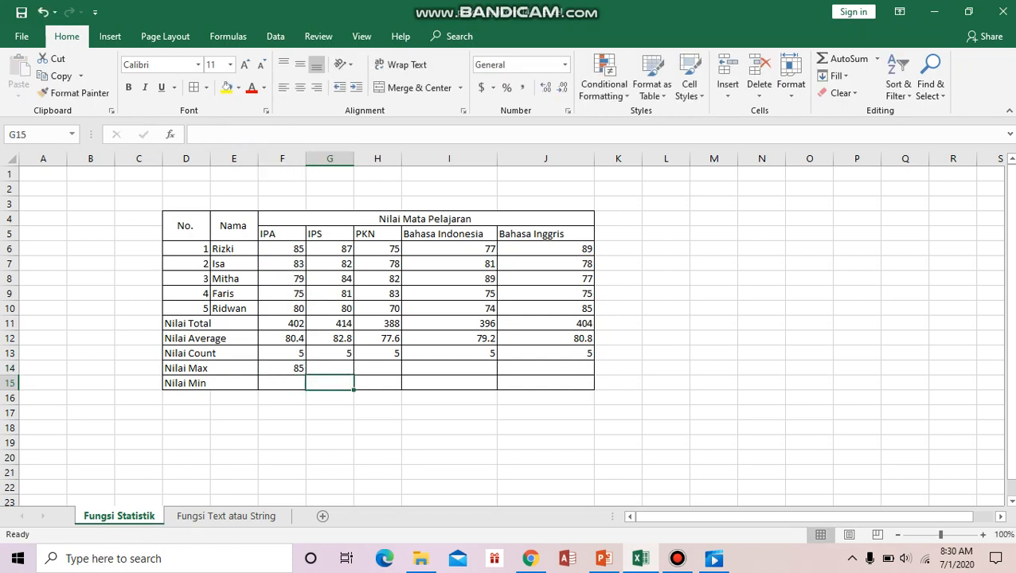
pyautogui.moveTo(330, 368); pyautogui.dragTo(545, 369)
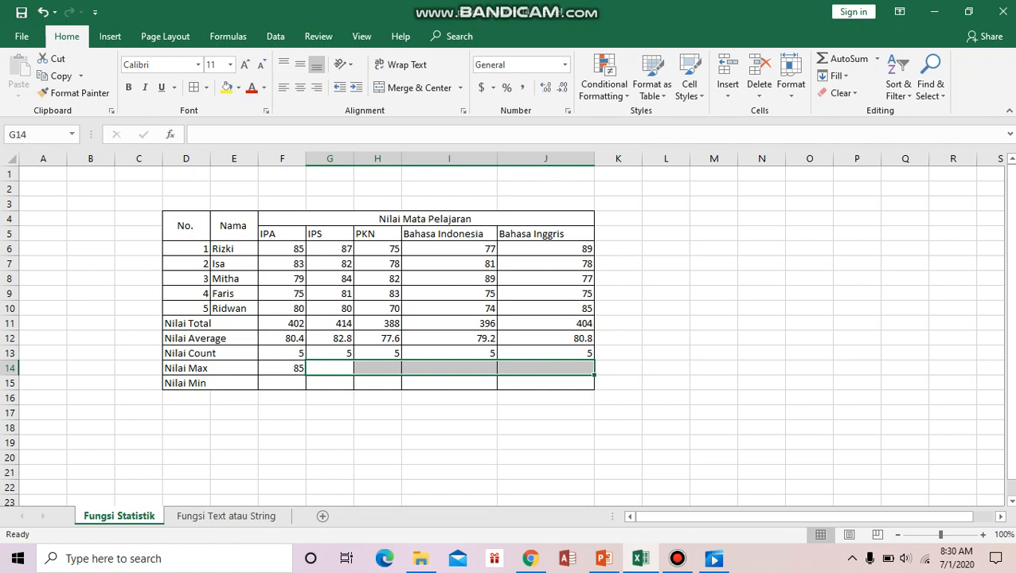
# Step: Copy the IPA maximum formula from F14 across the other subjects in G14:J14
pyautogui.click(281, 369)
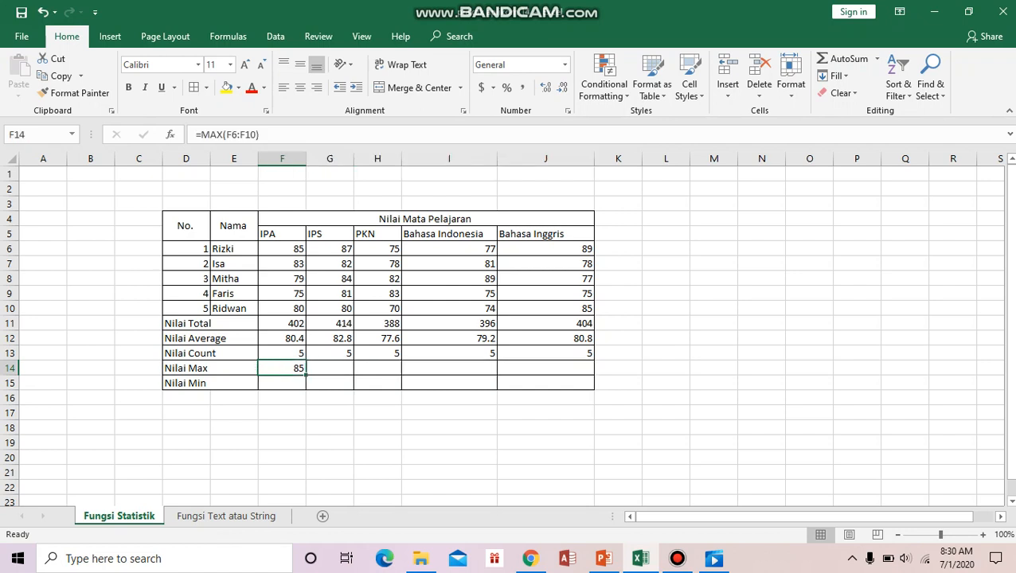
pyautogui.hotkey('ctrl', 'c')
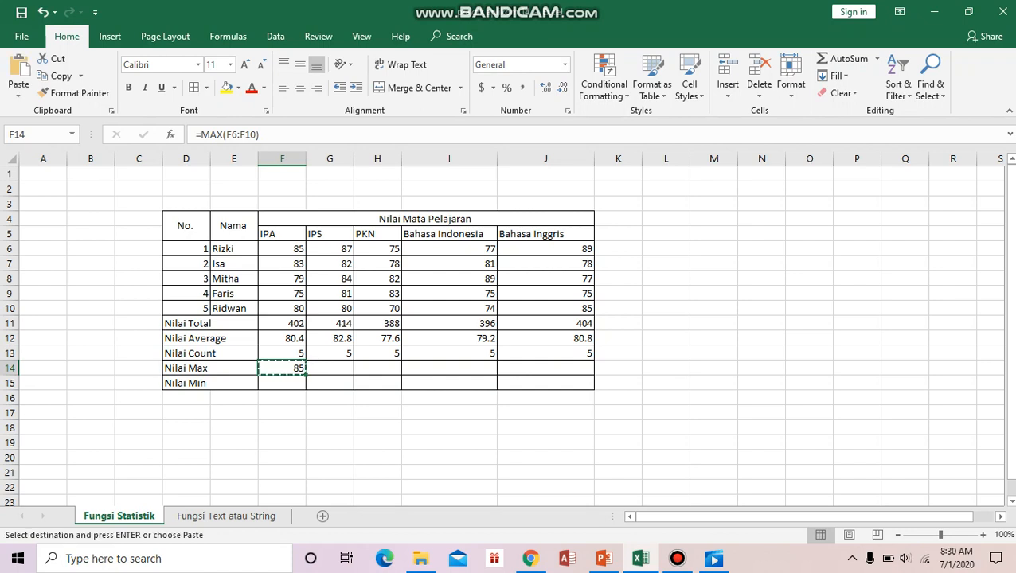
pyautogui.click(330, 369)
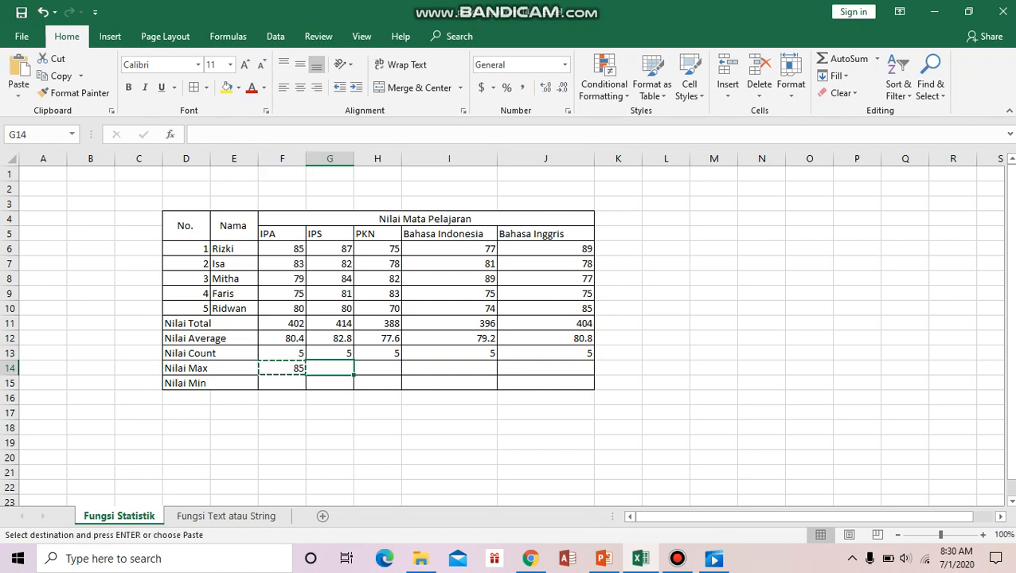
pyautogui.moveTo(282, 369); pyautogui.dragTo(549, 369)
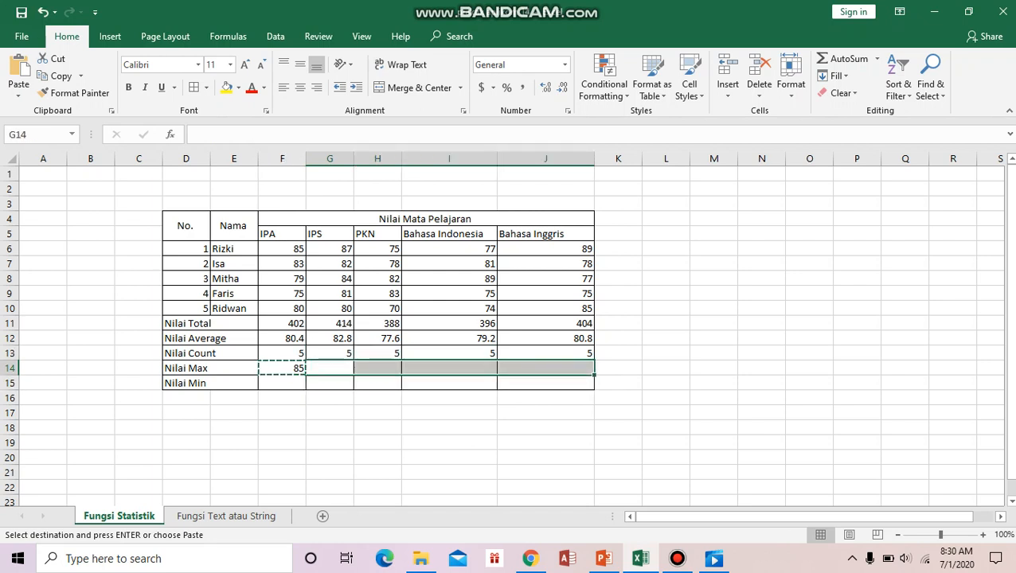
pyautogui.hotkey('ctrl', 'v')
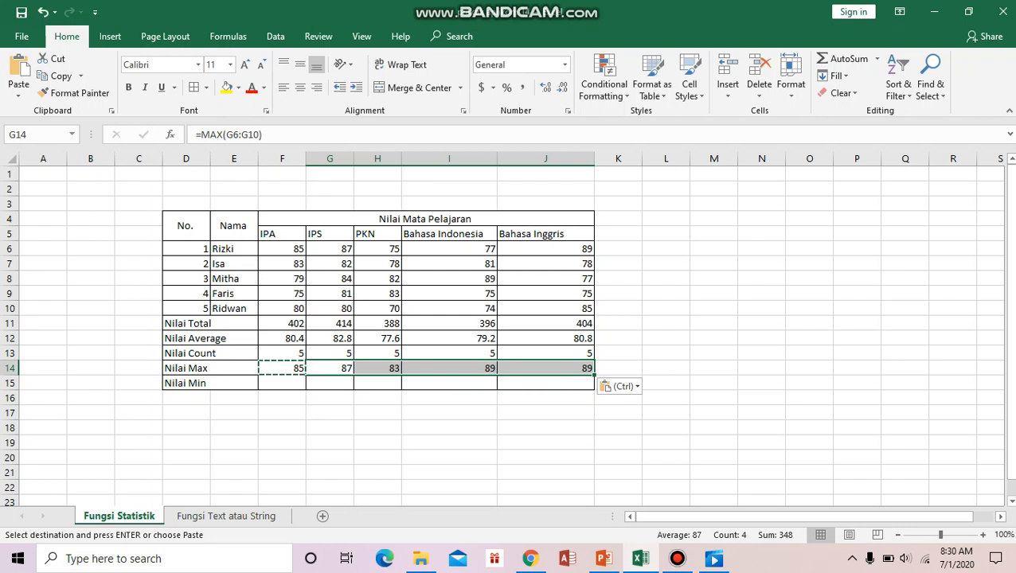
# Step: Enter a MIN formula over F6:F10 in the Nilai Min row for IPA (F15)
pyautogui.click(282, 383)
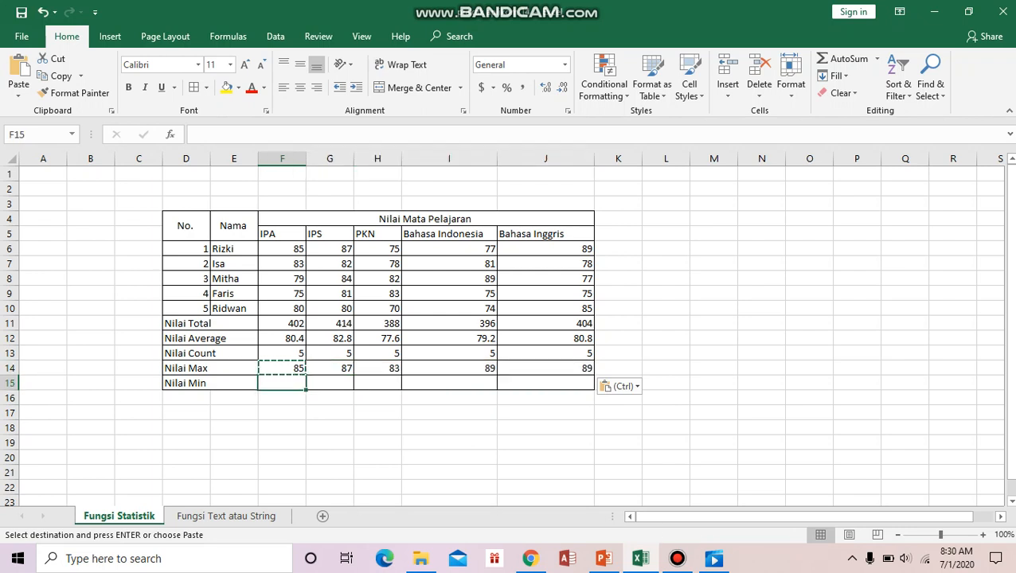
pyautogui.write('=')
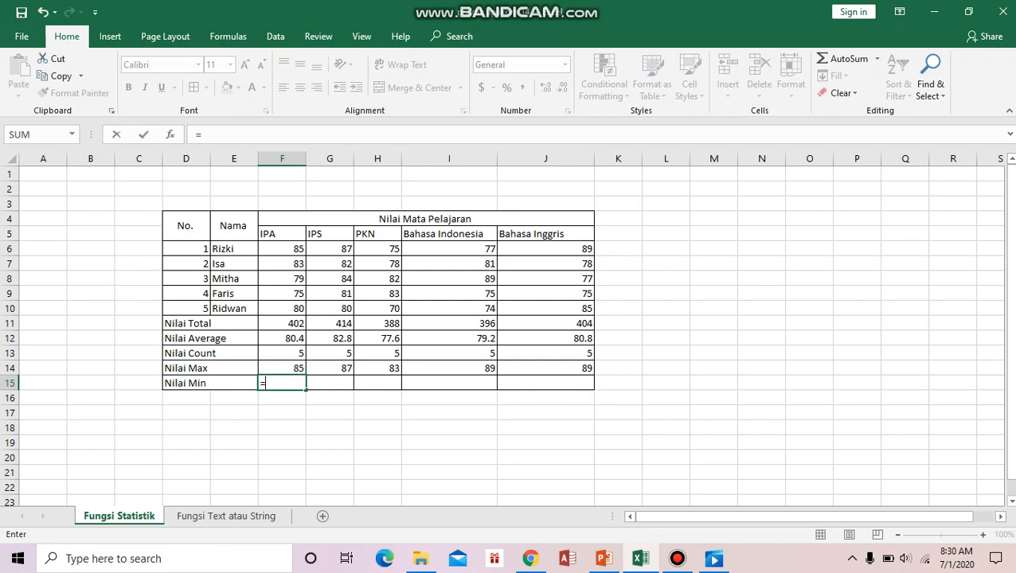
pyautogui.write('min')
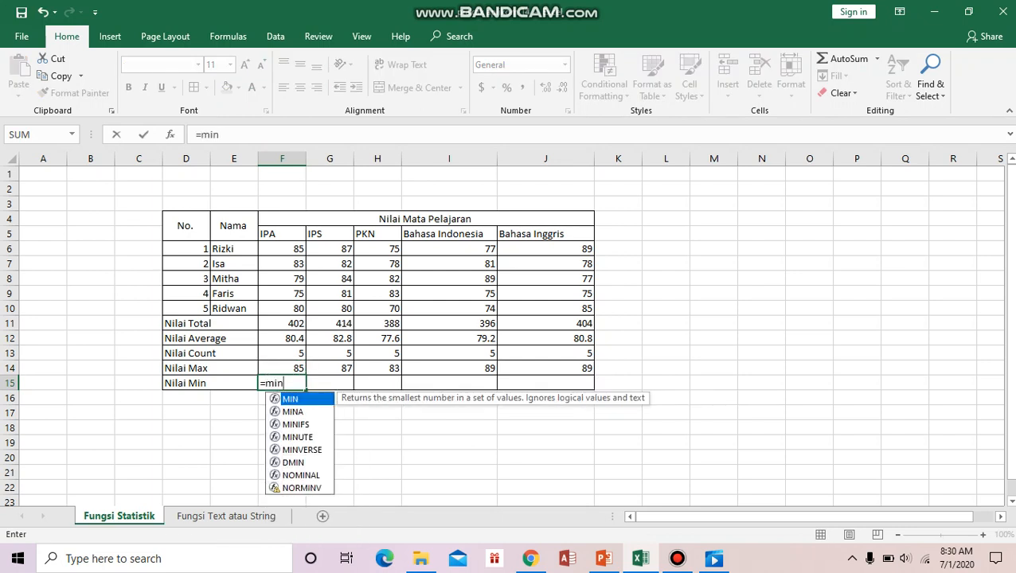
pyautogui.press('Tab')
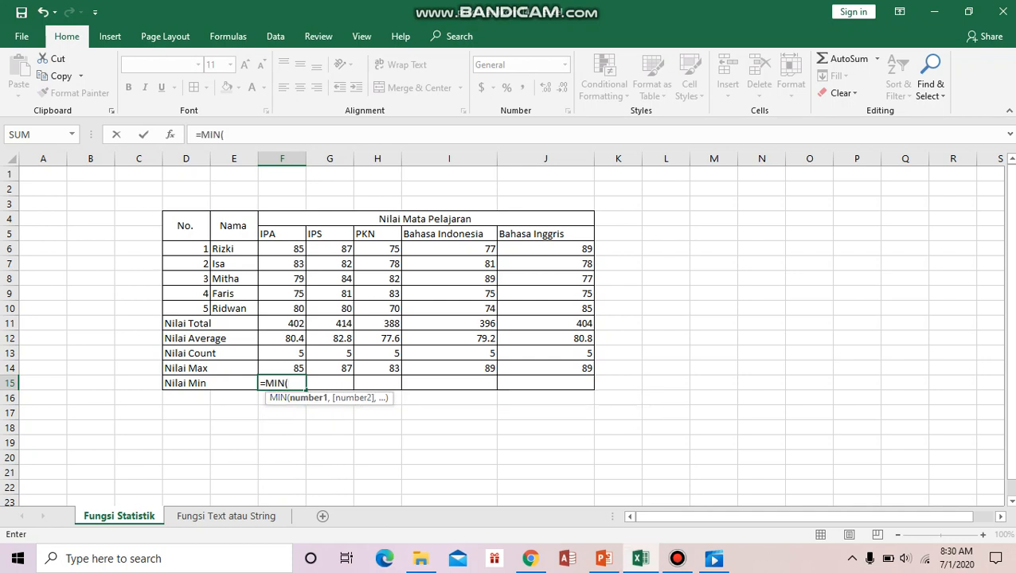
pyautogui.click(283, 249)
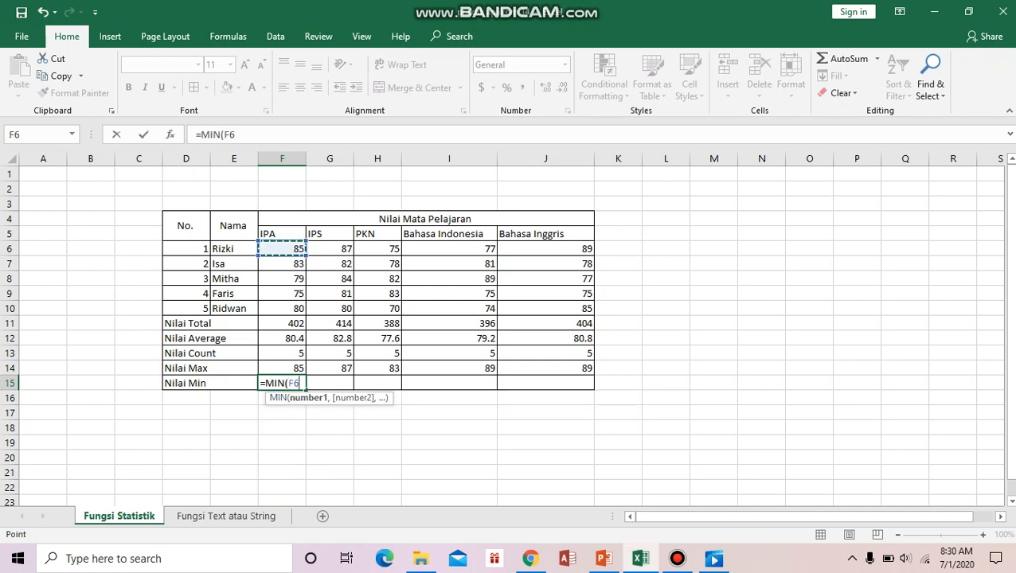
pyautogui.moveTo(283, 249); pyautogui.dragTo(301, 311)
pyautogui.press('Return')
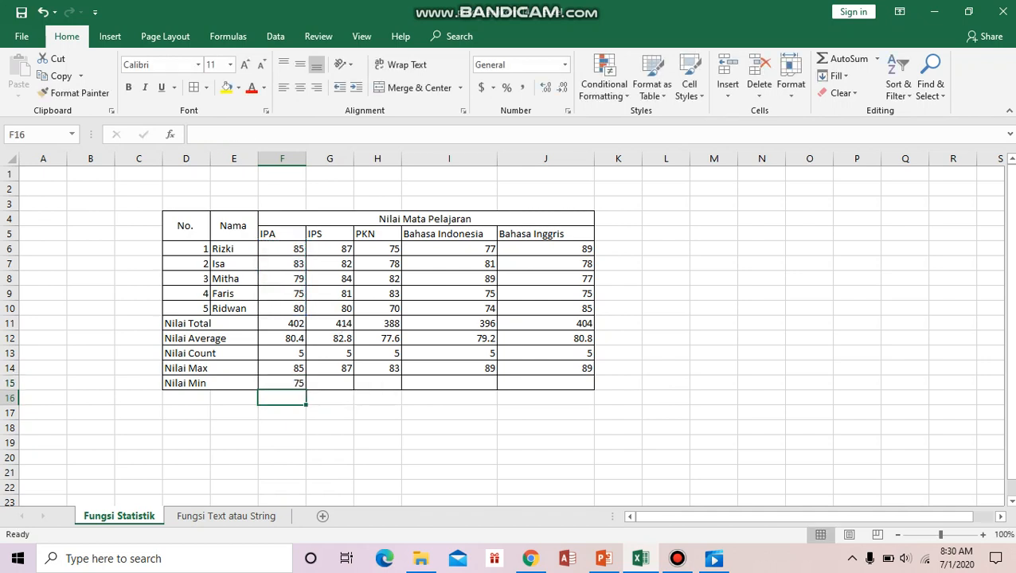
# Step: Copy the IPA minimum formula from F15 across the other subjects in G15:J15
pyautogui.click(288, 383)
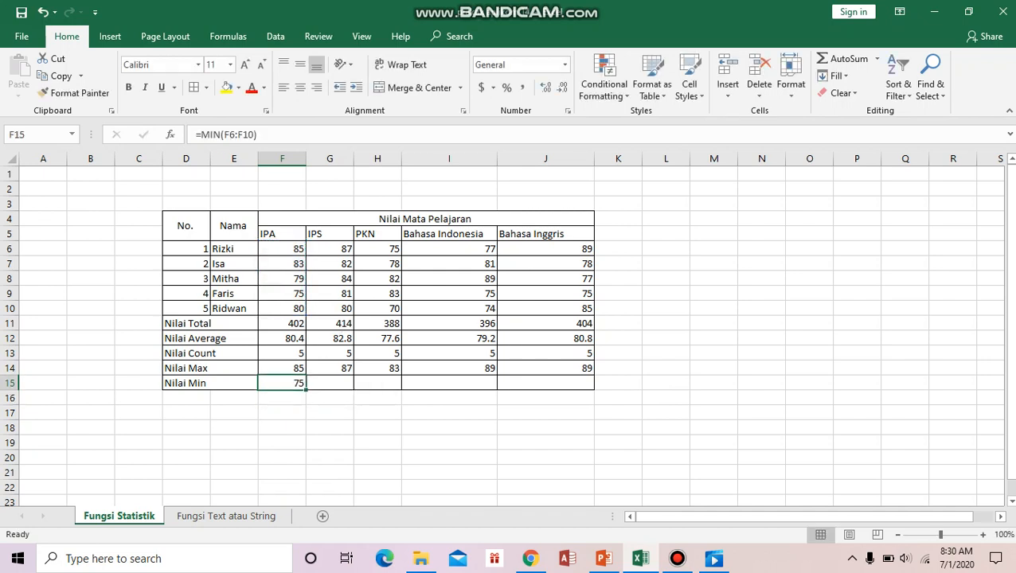
pyautogui.hotkey('ctrl', 'c')
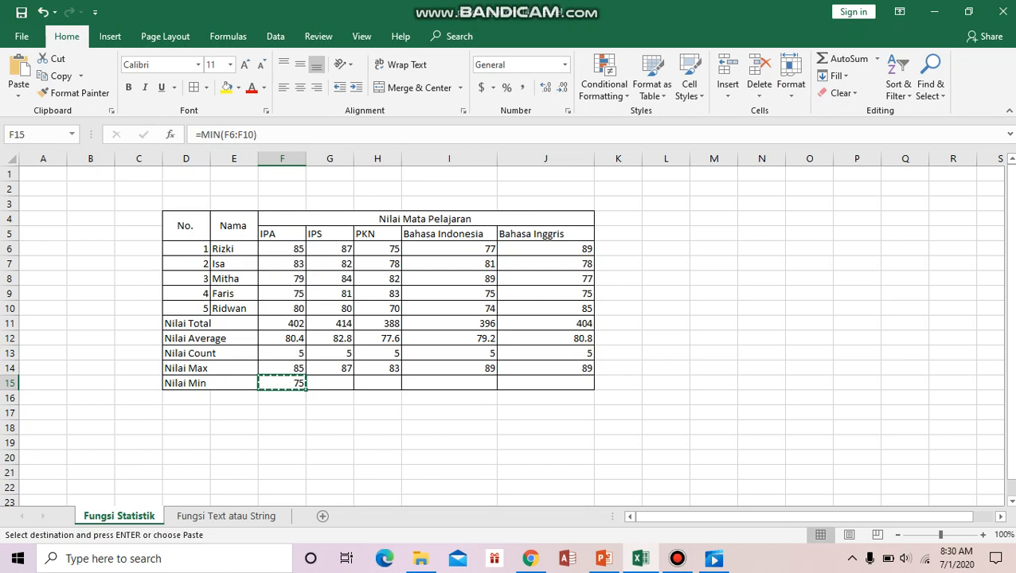
pyautogui.press('Right')
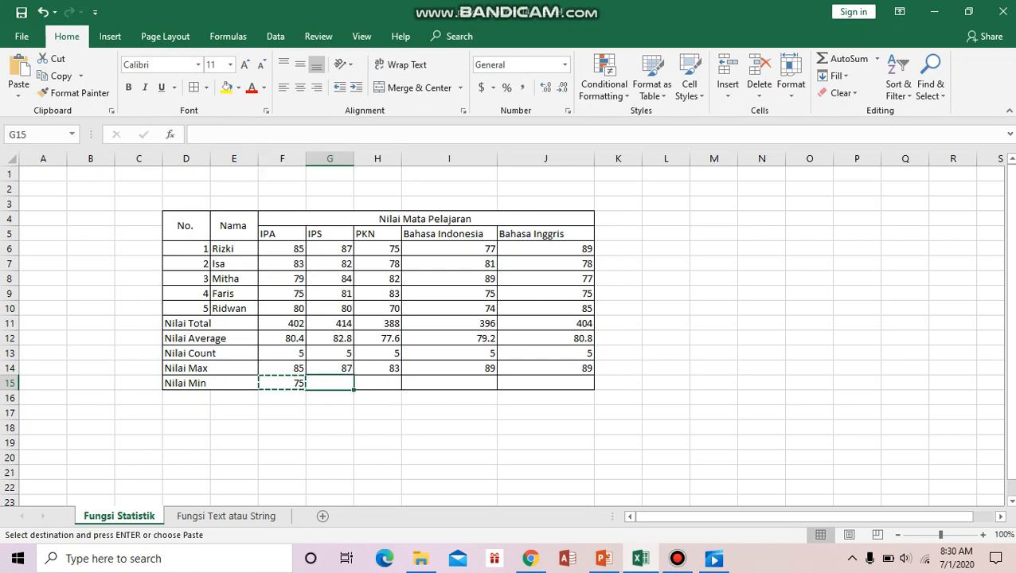
pyautogui.moveTo(329, 382); pyautogui.dragTo(549, 383)
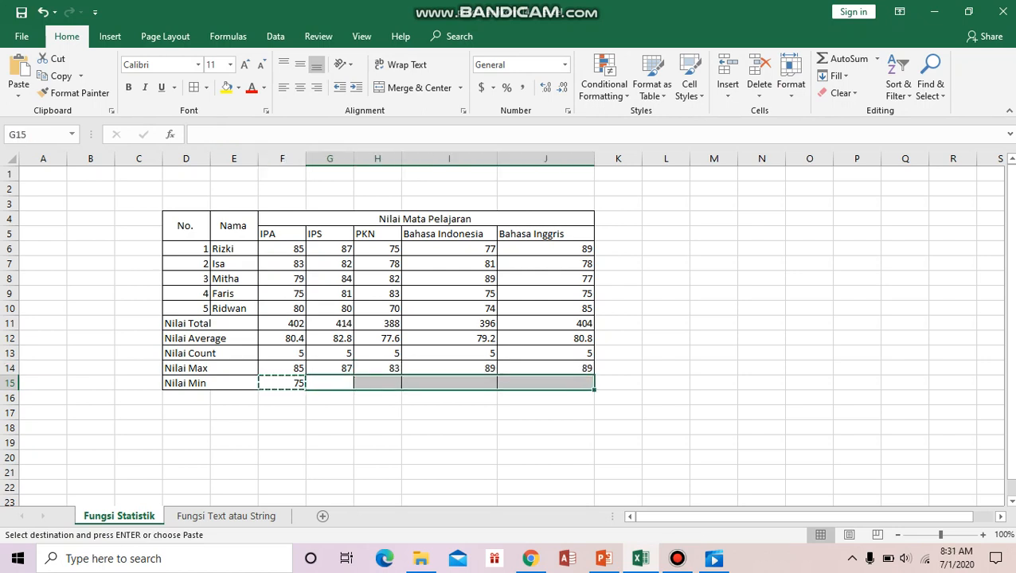
pyautogui.hotkey('ctrl', 'v')
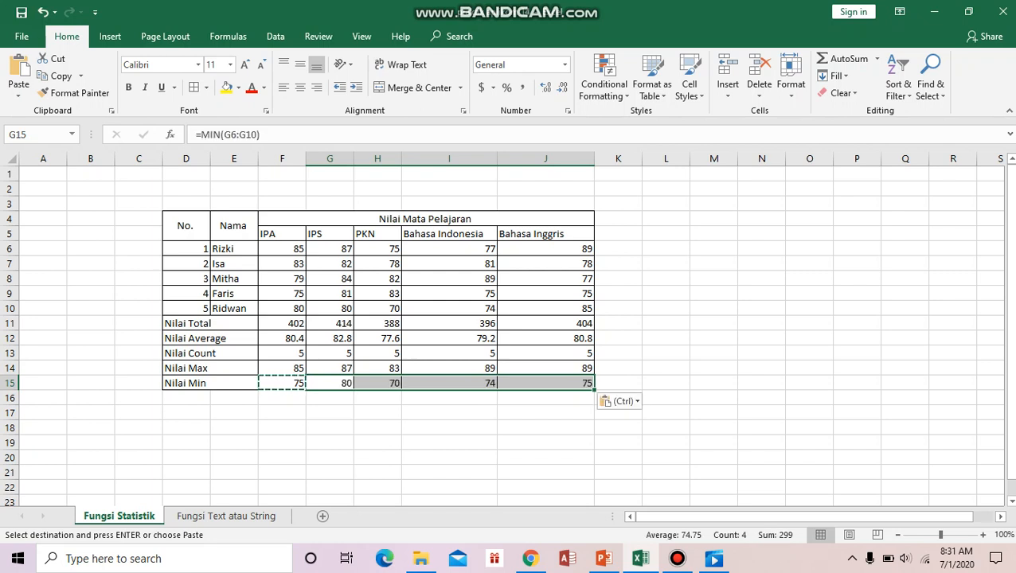
pyautogui.click(545, 443)
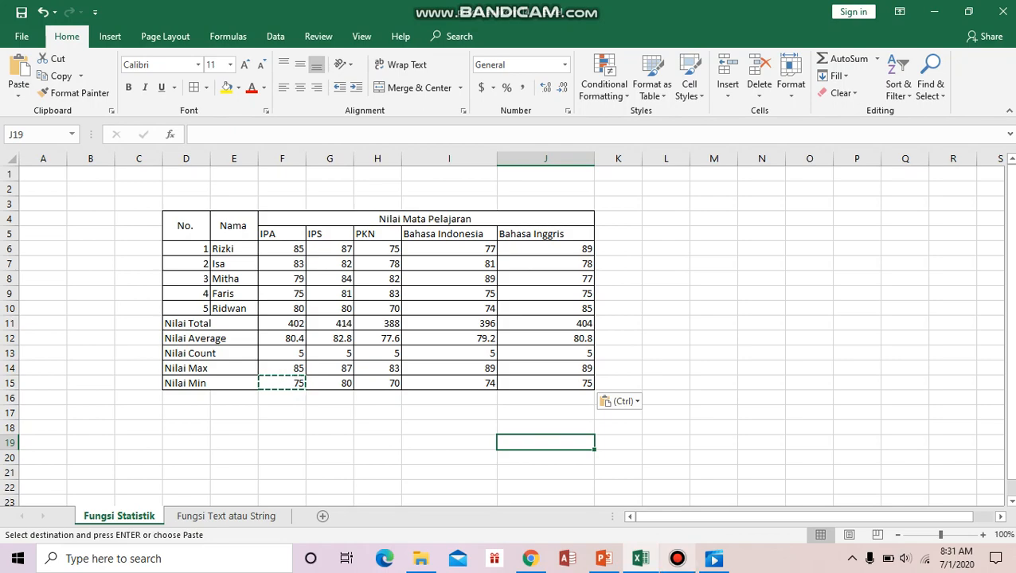
pyautogui.moveTo(676, 558)
pyautogui.moveTo(676, 490)
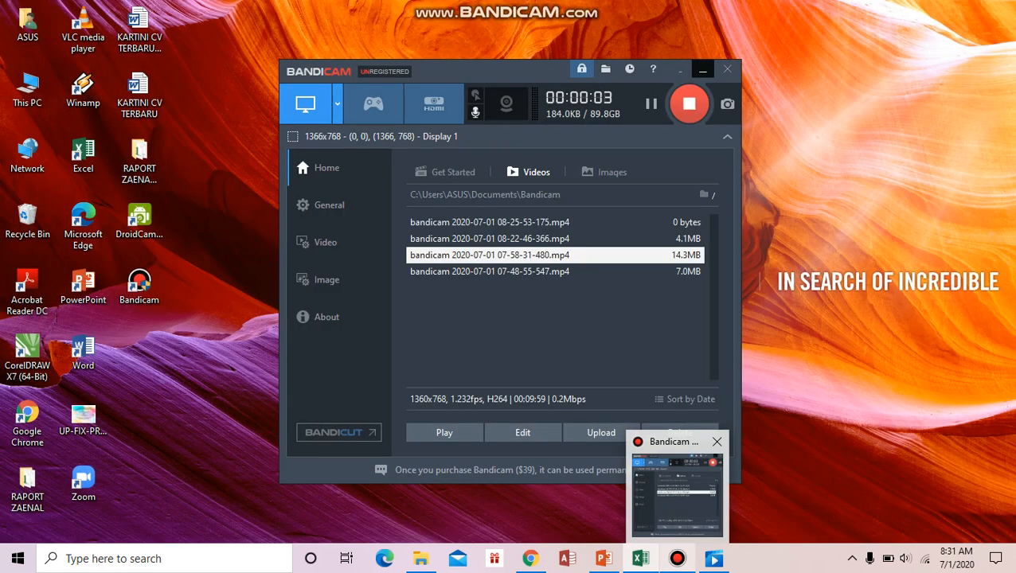
pyautogui.click(677, 490)
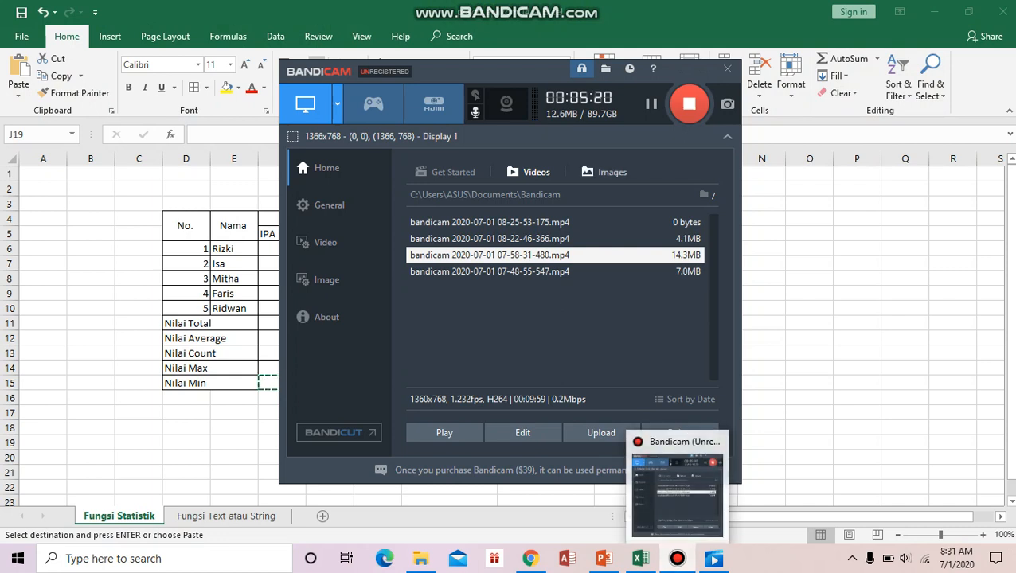
pyautogui.click(702, 70)
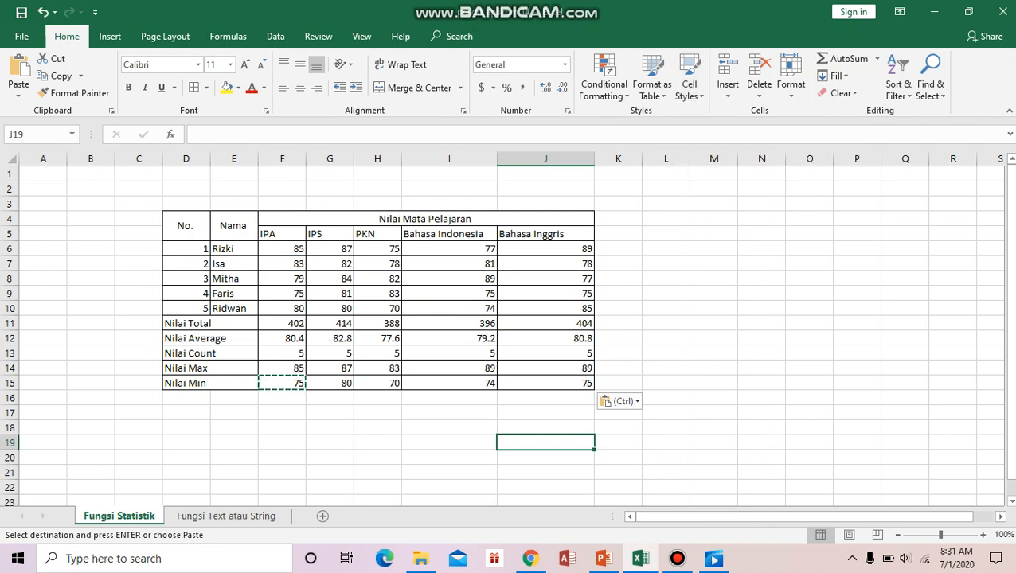
# Step: On the Fungsi Text atau String sheet, enter =LEFT(E7,3) in the first Fungsi Left cell (F7)
pyautogui.click(226, 515)
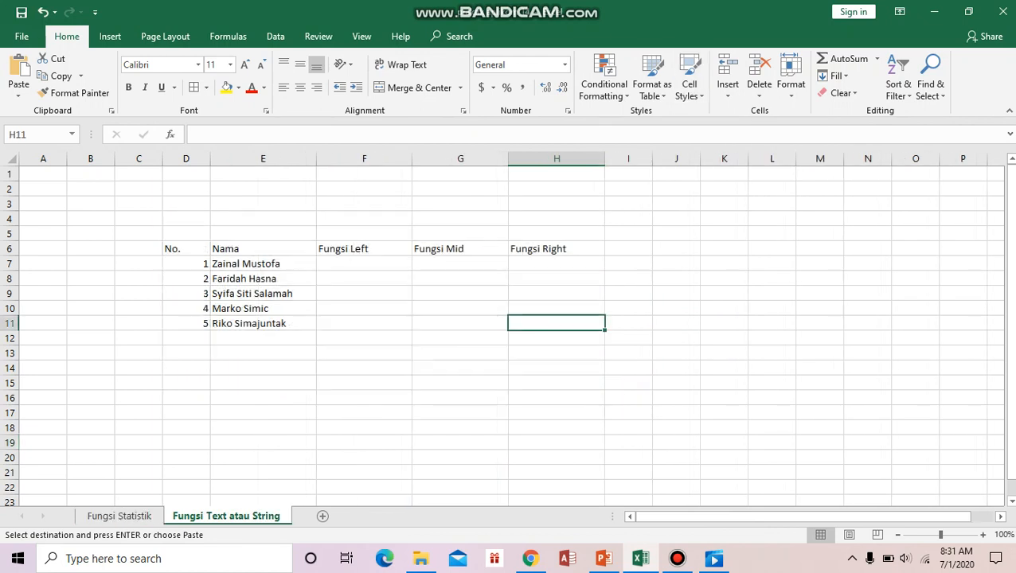
pyautogui.click(364, 263)
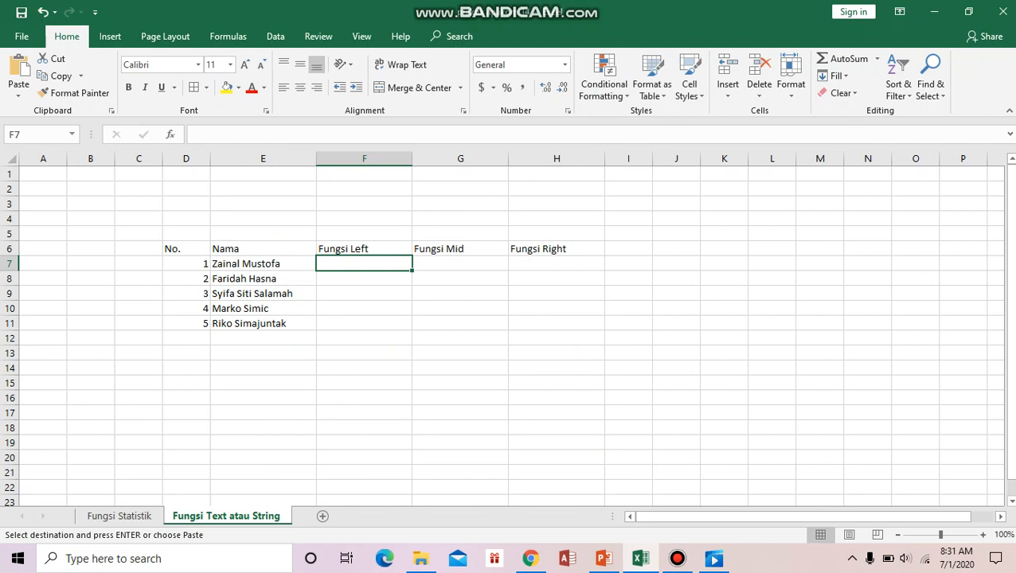
pyautogui.write('=left')
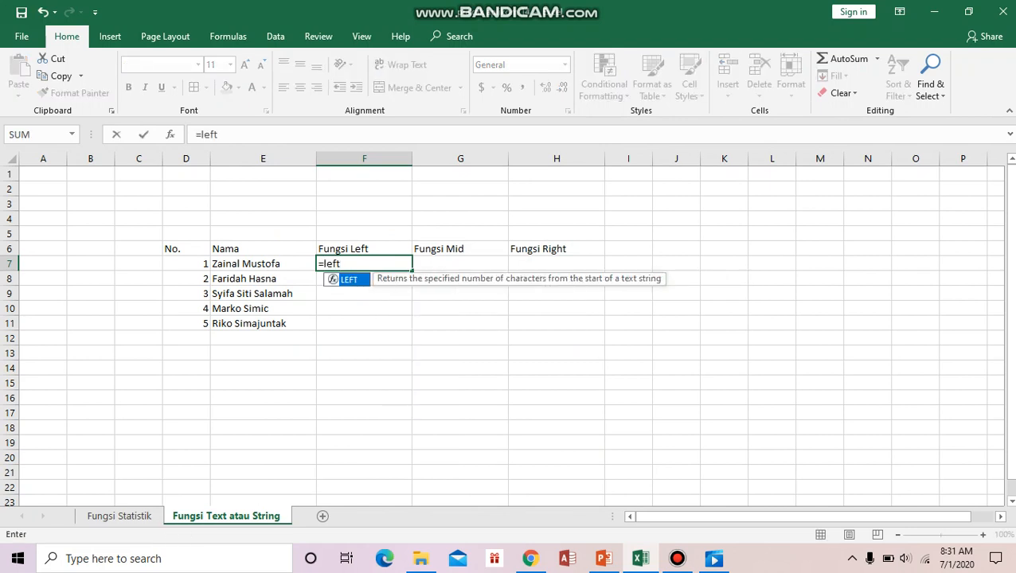
pyautogui.press('Tab')
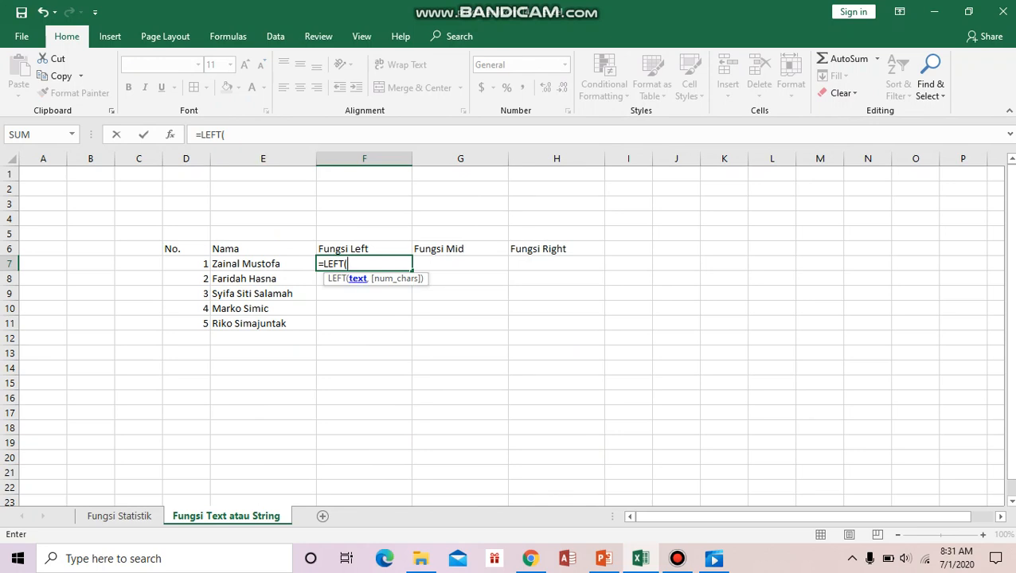
pyautogui.press('Left')
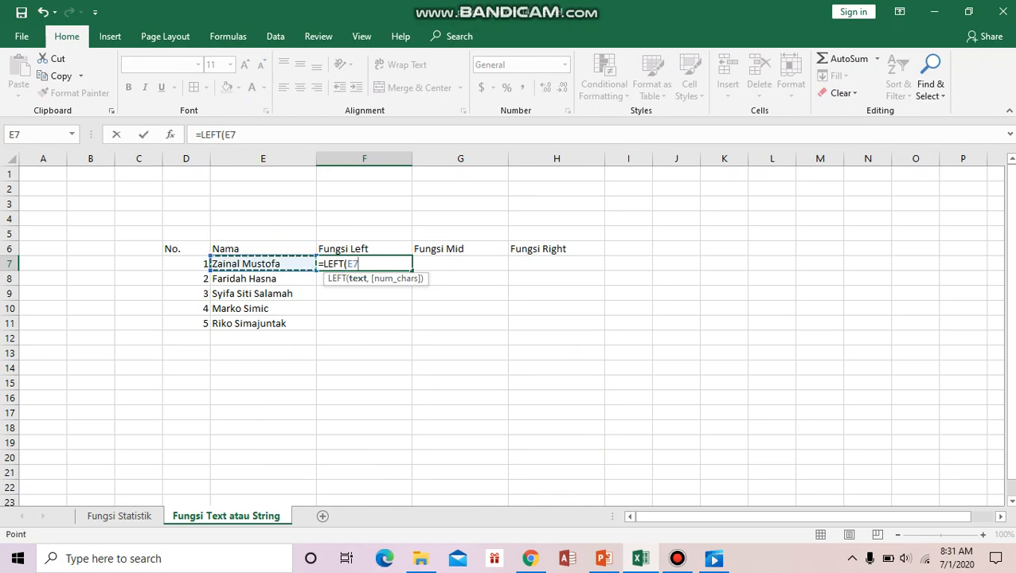
pyautogui.write(',')
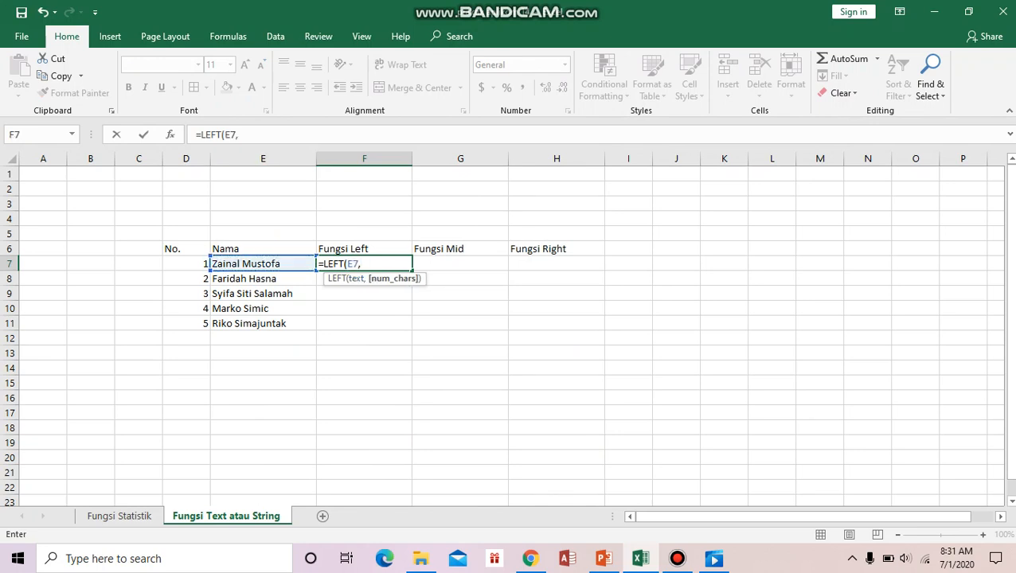
pyautogui.write('3')
pyautogui.press('Return')
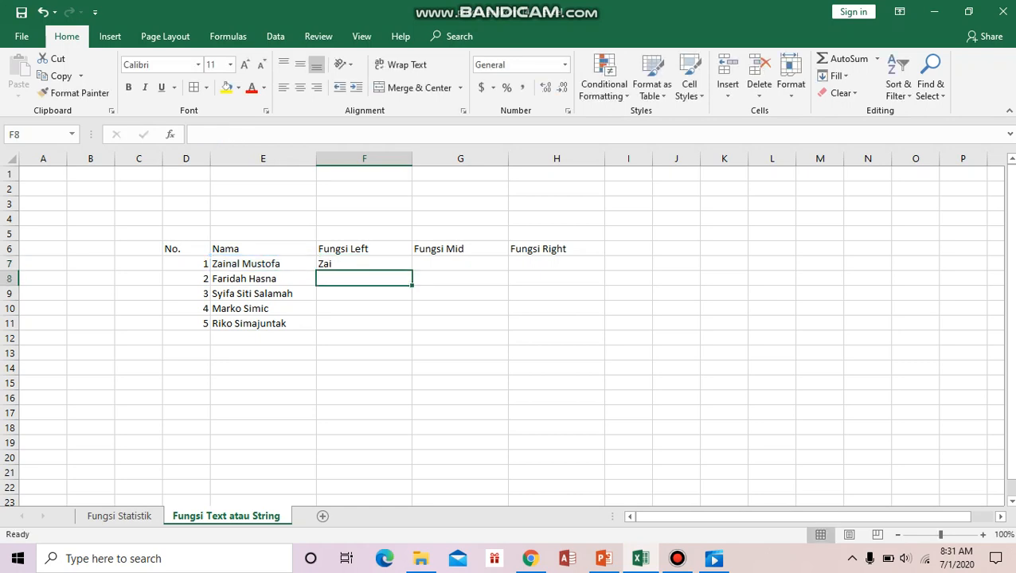
# Step: Copy the LEFT formula from F7 down to the remaining names in F8:F11
pyautogui.click(366, 264)
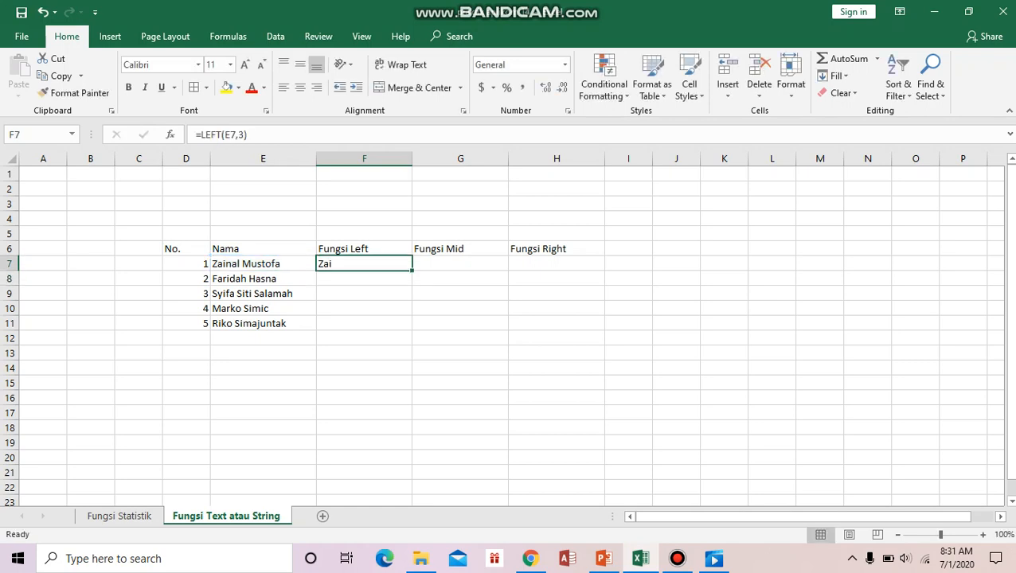
pyautogui.hotkey('ctrl', 'c')
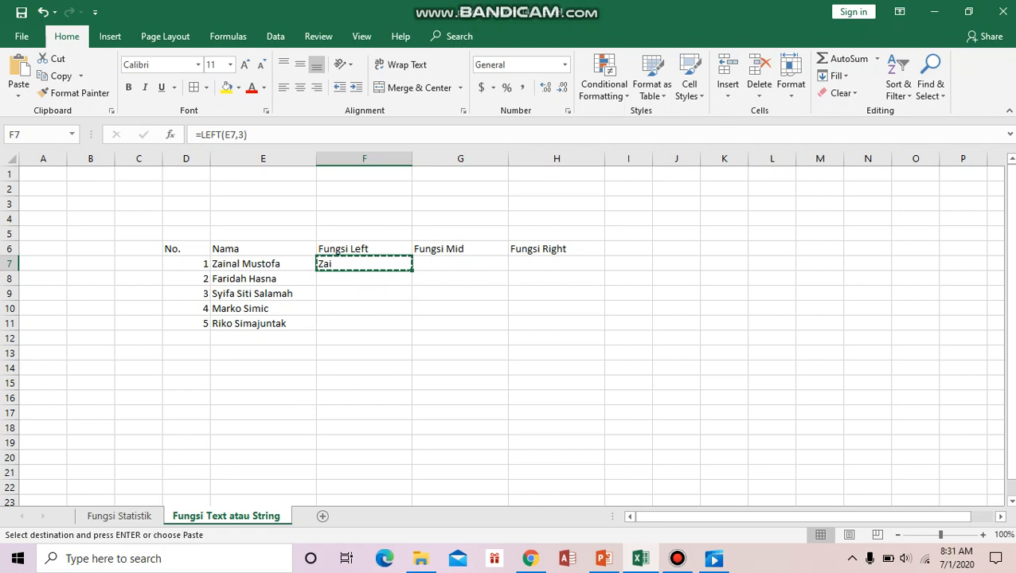
pyautogui.press('Down')
pyautogui.hotkey('shift', 'Down')
pyautogui.hotkey('shift', 'Down')
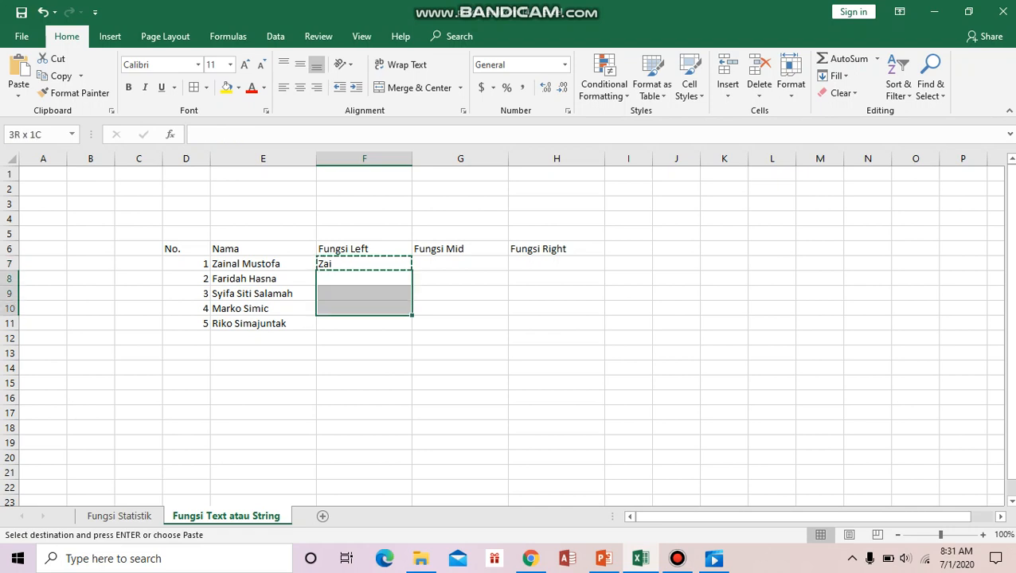
pyautogui.hotkey('shift', 'Down')
pyautogui.hotkey('shift', 'Down')
pyautogui.hotkey('shift', 'Up')
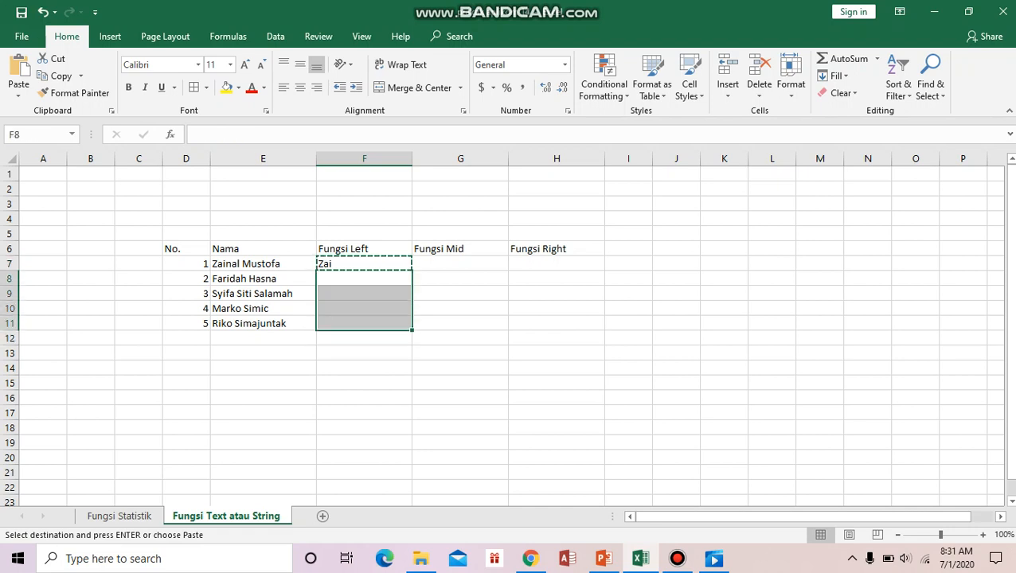
pyautogui.hotkey('ctrl', 'v')
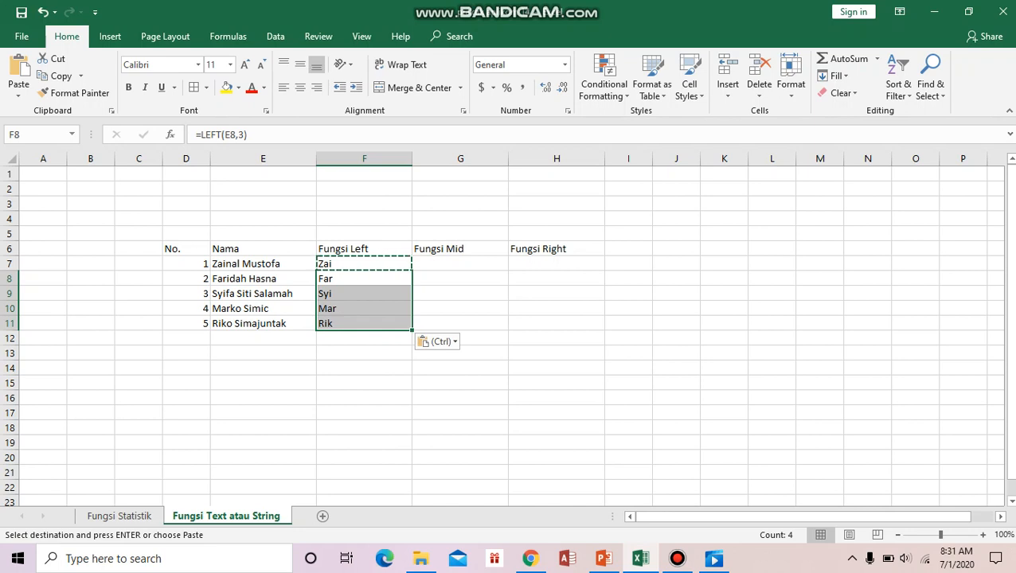
# Step: Enter =MID(E7,7,3) in the first Fungsi Mid cell (G7) to extract three characters from the seventh position
pyautogui.click(460, 263)
pyautogui.write('=m')
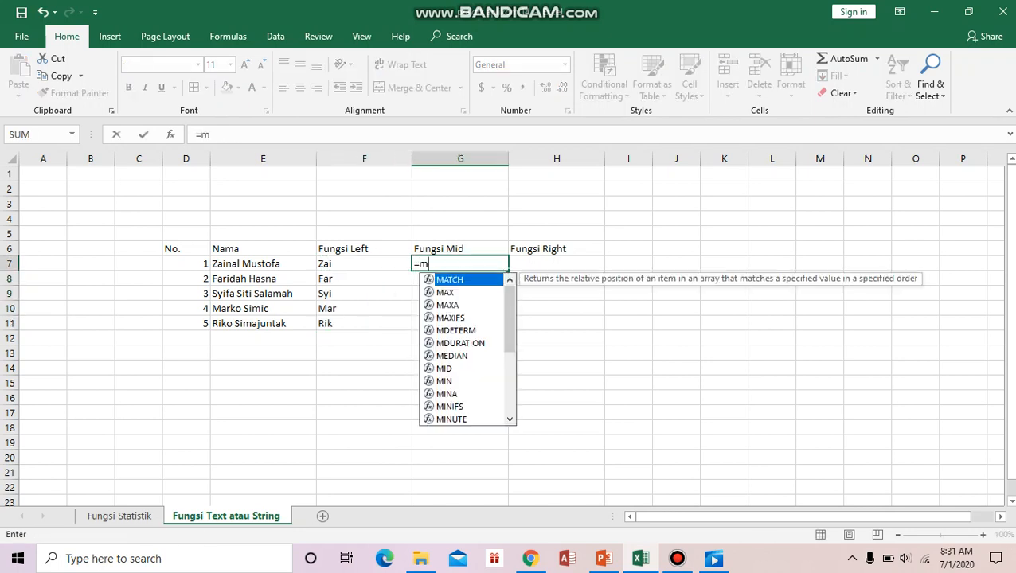
pyautogui.write('id')
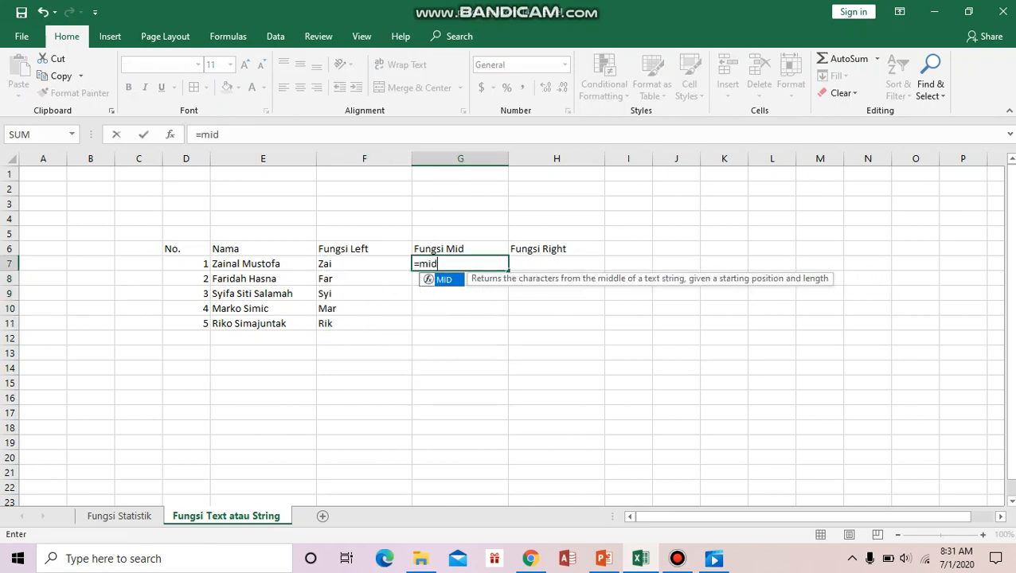
pyautogui.press('Tab')
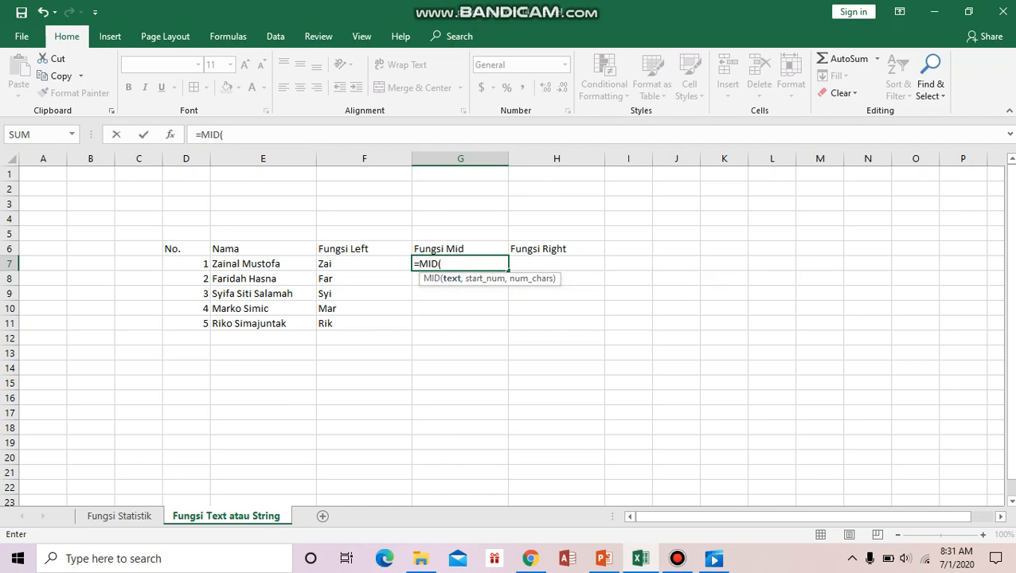
pyautogui.click(263, 263)
pyautogui.write(',')
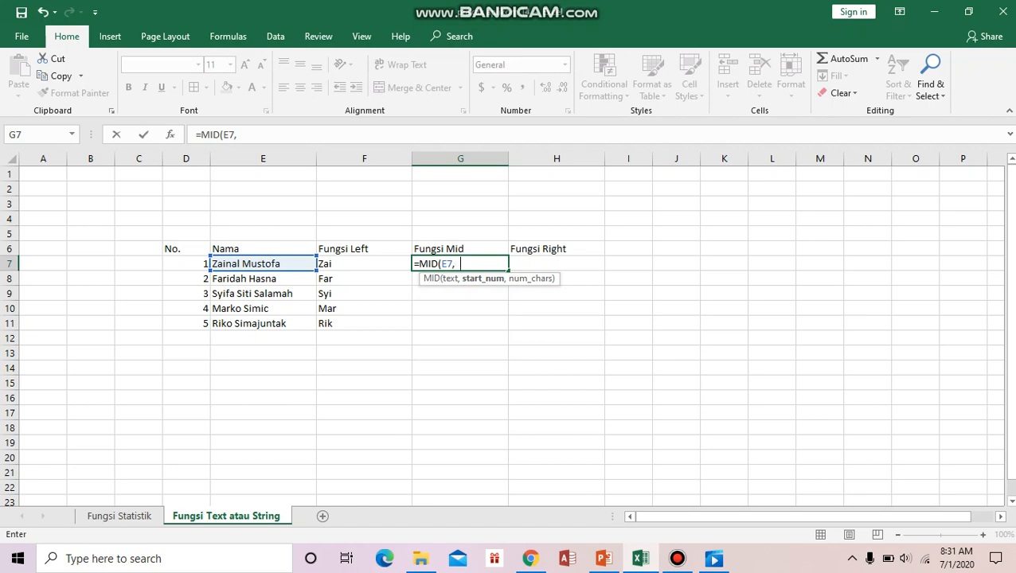
pyautogui.write('7,3')
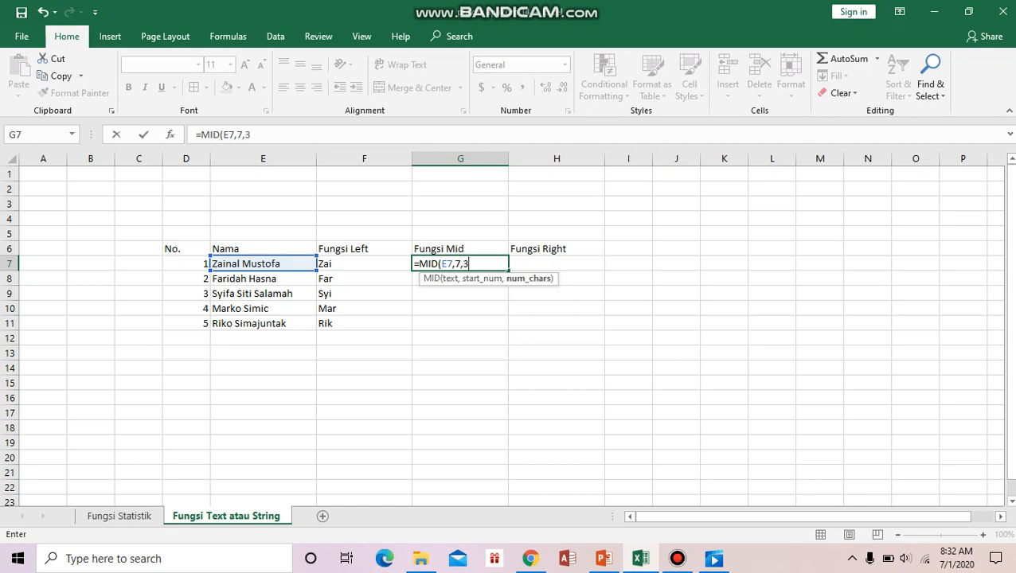
pyautogui.press('Return')
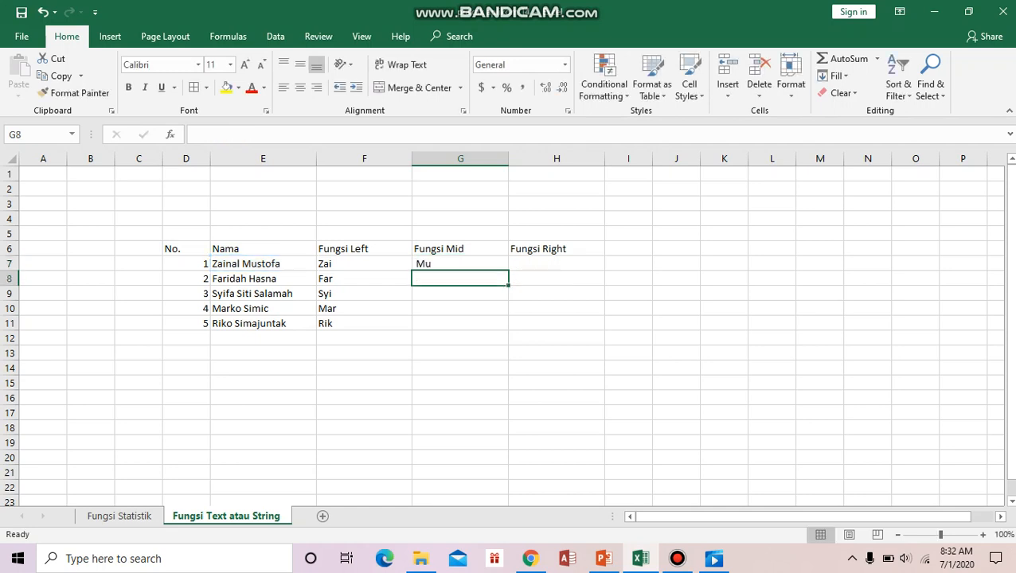
# Step: Copy the MID formula from G7 down to the remaining names in G8:G11
pyautogui.click(460, 263)
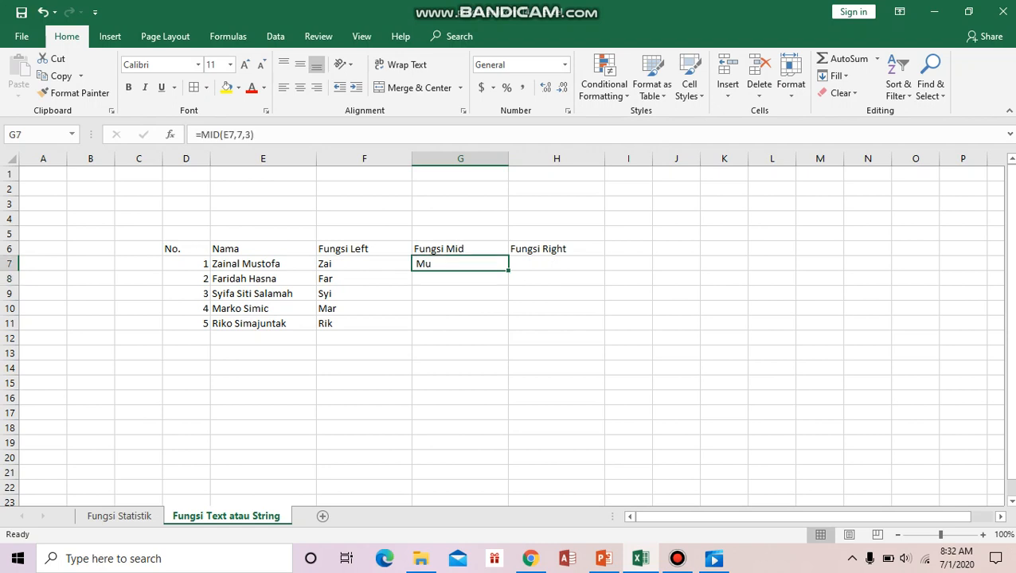
pyautogui.hotkey('ctrl', 'c')
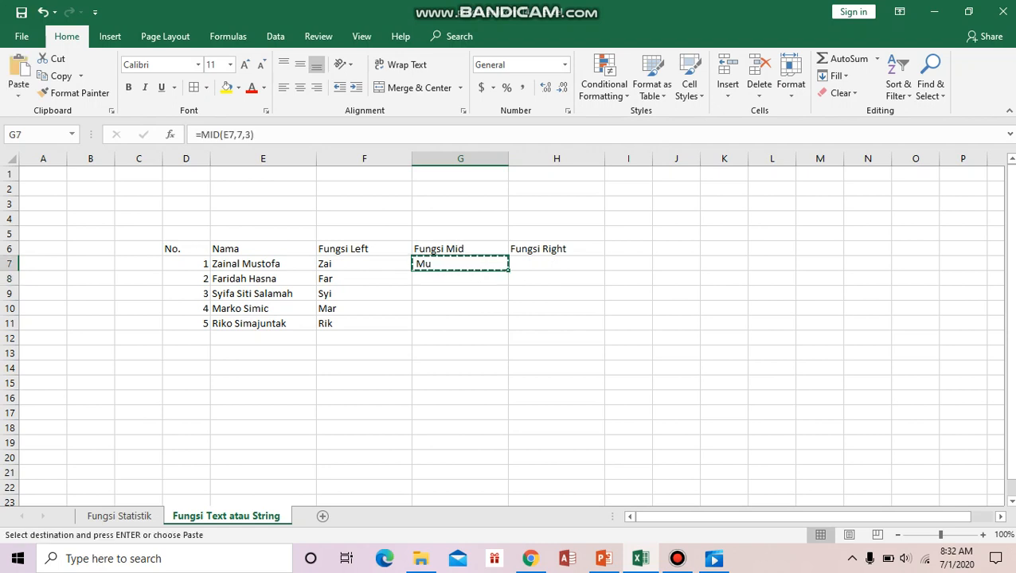
pyautogui.click(461, 279)
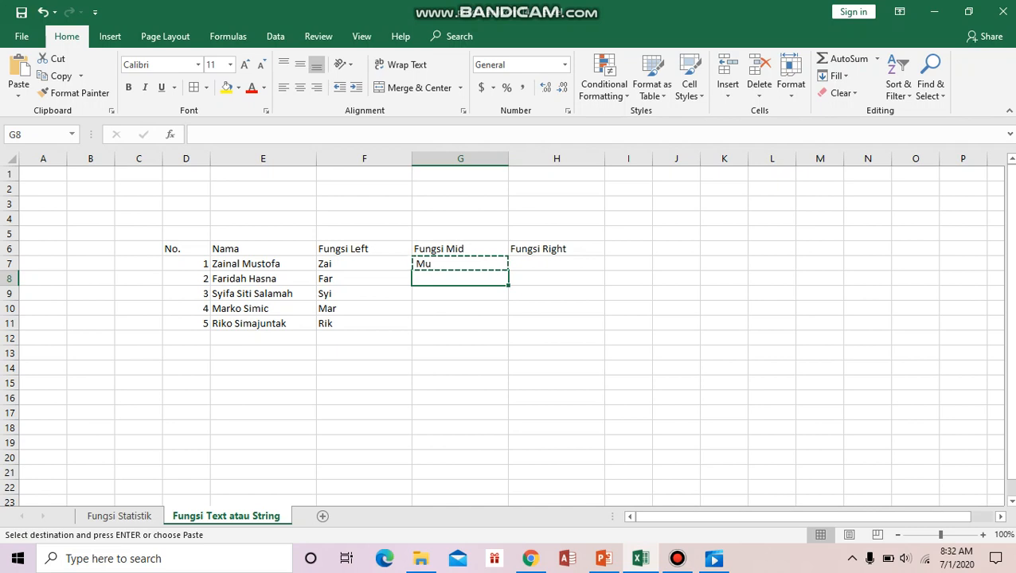
pyautogui.moveTo(460, 278); pyautogui.dragTo(460, 323)
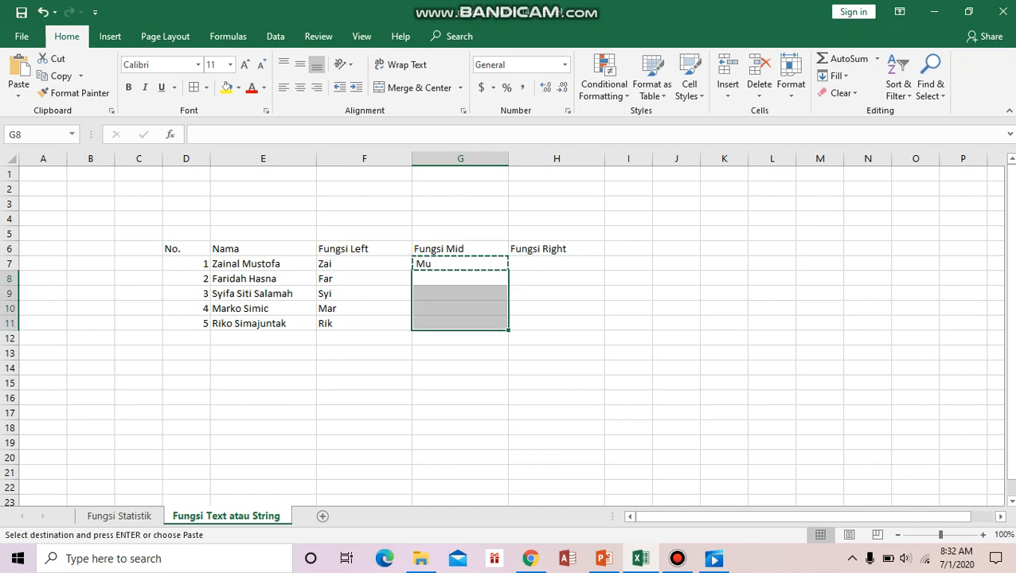
pyautogui.hotkey('ctrl', 'v')
# Step: Enter =RIGHT(E7,3) in the first Fungsi Right cell (H7) to extract the name's last three characters
pyautogui.click(556, 263)
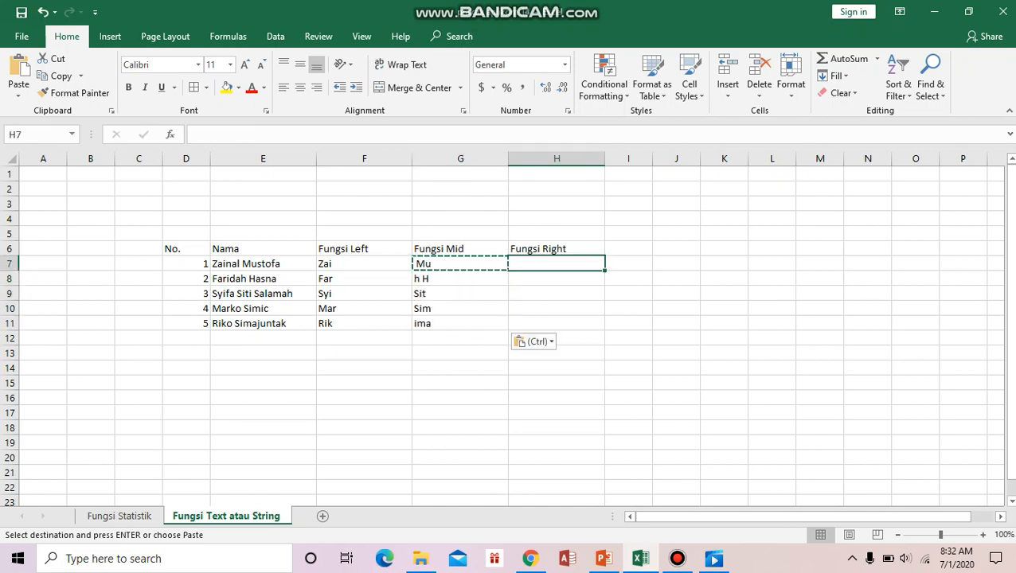
pyautogui.press('Escape')
pyautogui.write('=right')
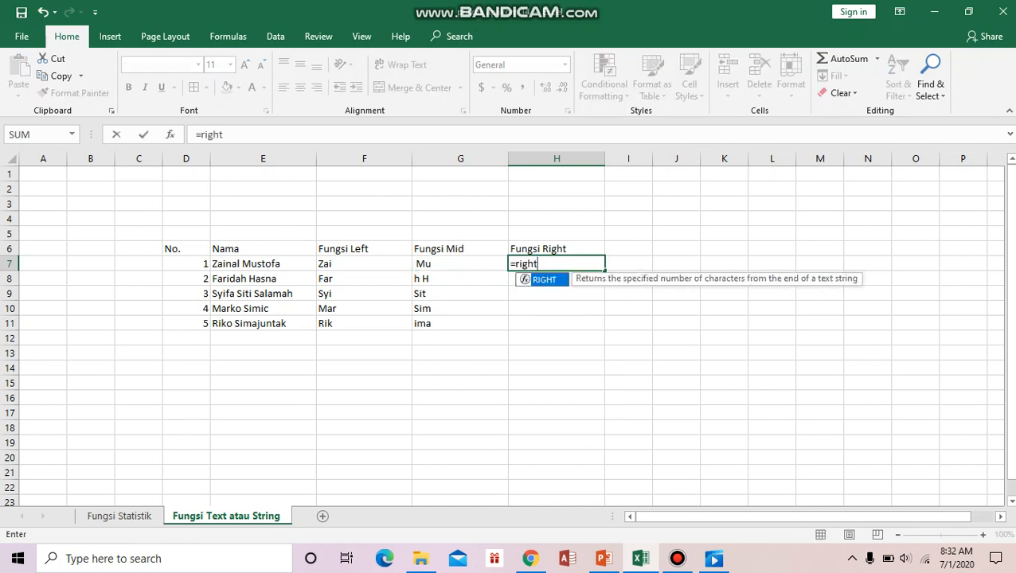
pyautogui.press('Tab')
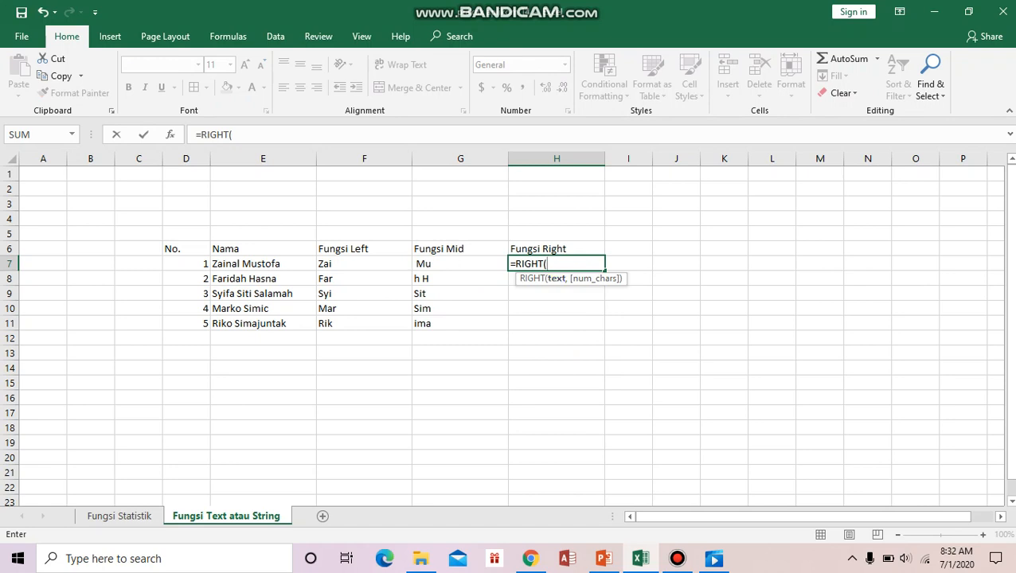
pyautogui.click(263, 264)
pyautogui.write(',')
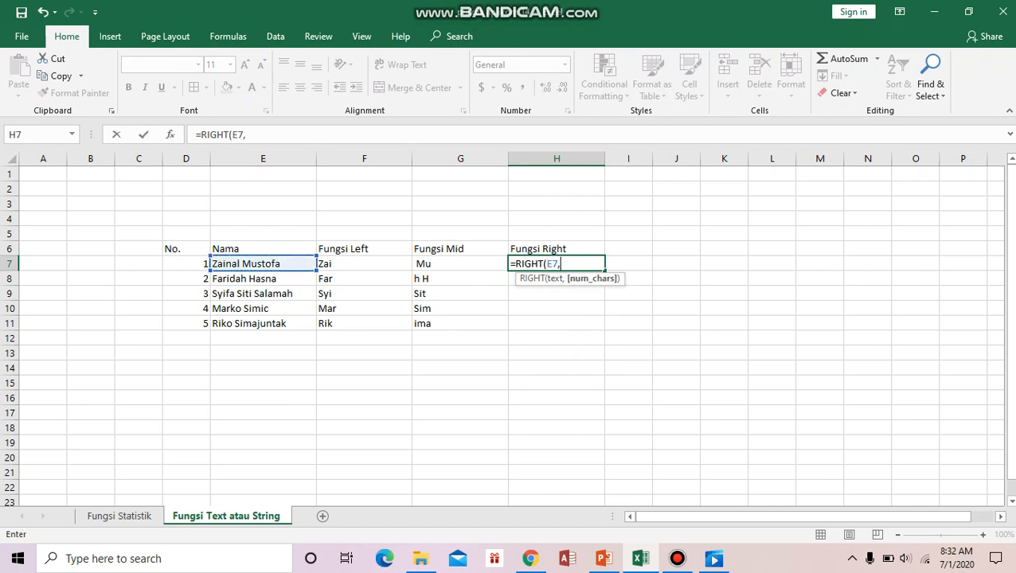
pyautogui.write('3')
pyautogui.press('Return')
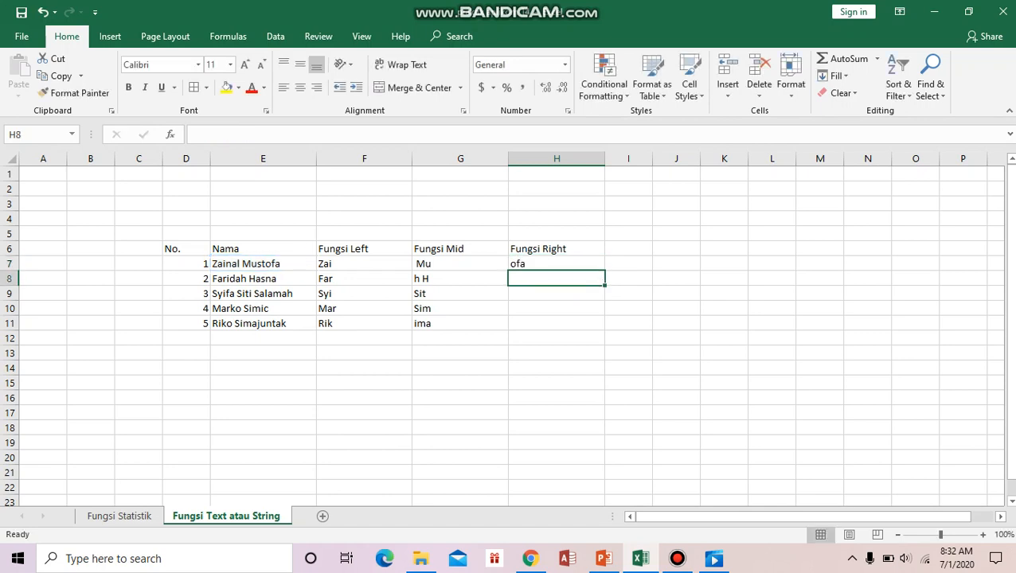
# Step: Copy the RIGHT formula from H7 down to the remaining names in H8:H11
pyautogui.click(557, 264)
pyautogui.hotkey('ctrl', 'c')
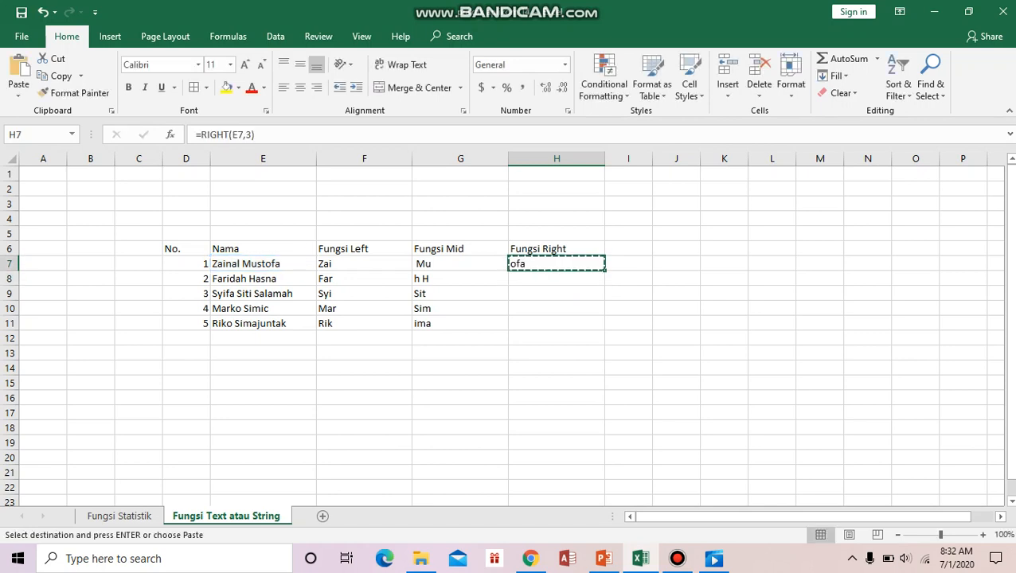
pyautogui.click(556, 279)
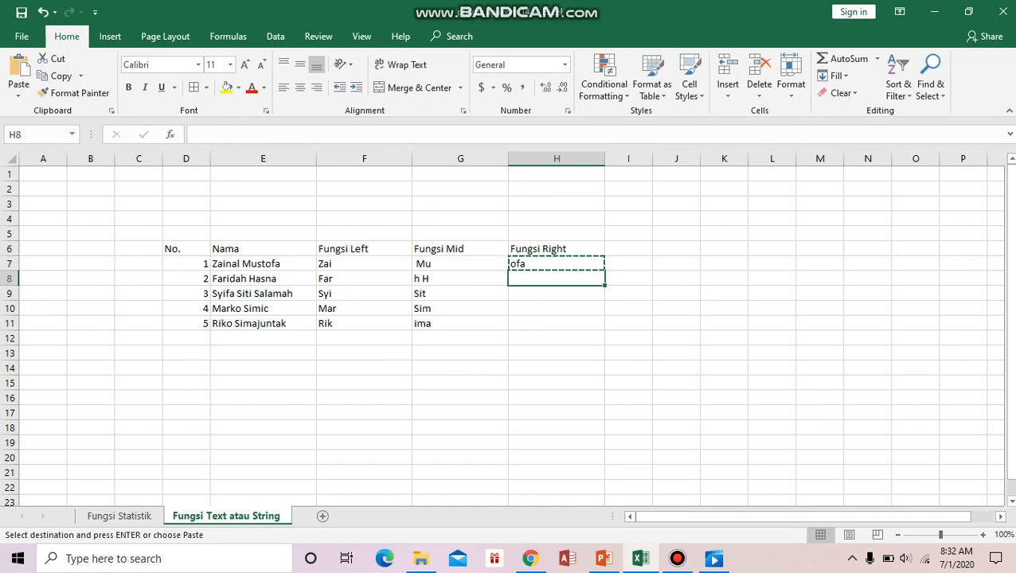
pyautogui.moveTo(557, 279); pyautogui.dragTo(556, 323)
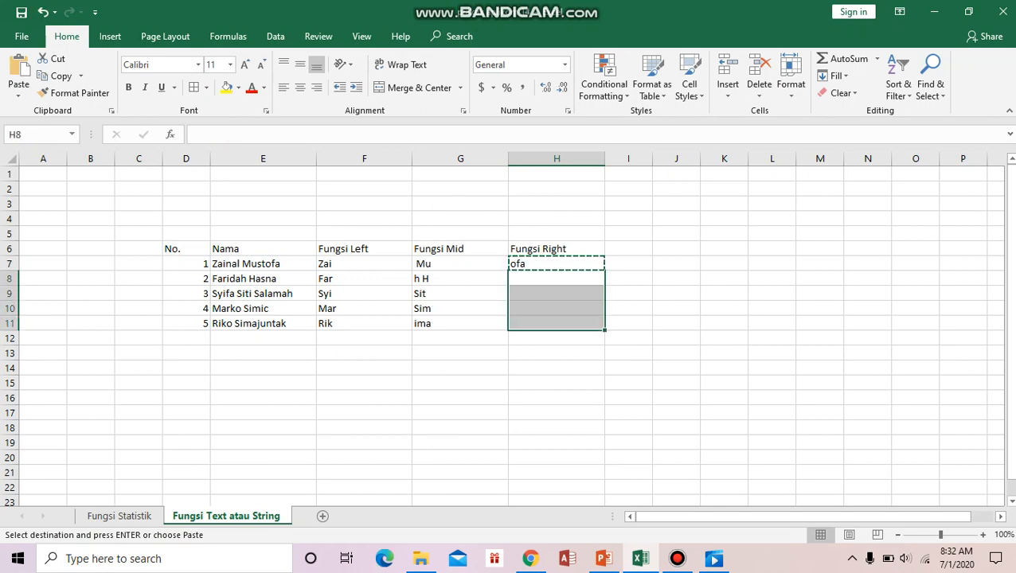
pyautogui.hotkey('ctrl', 'v')
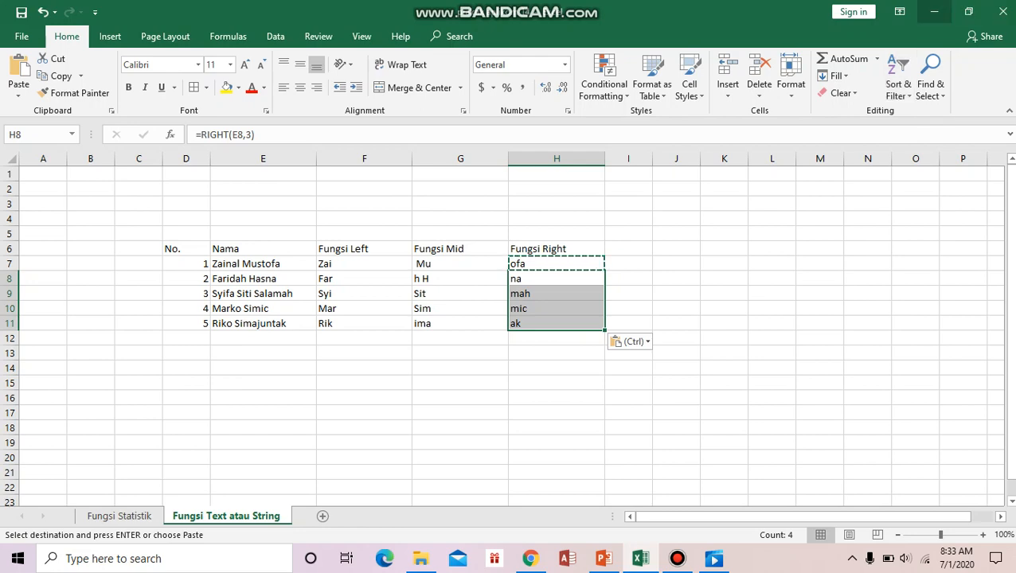
pyautogui.click(934, 11)
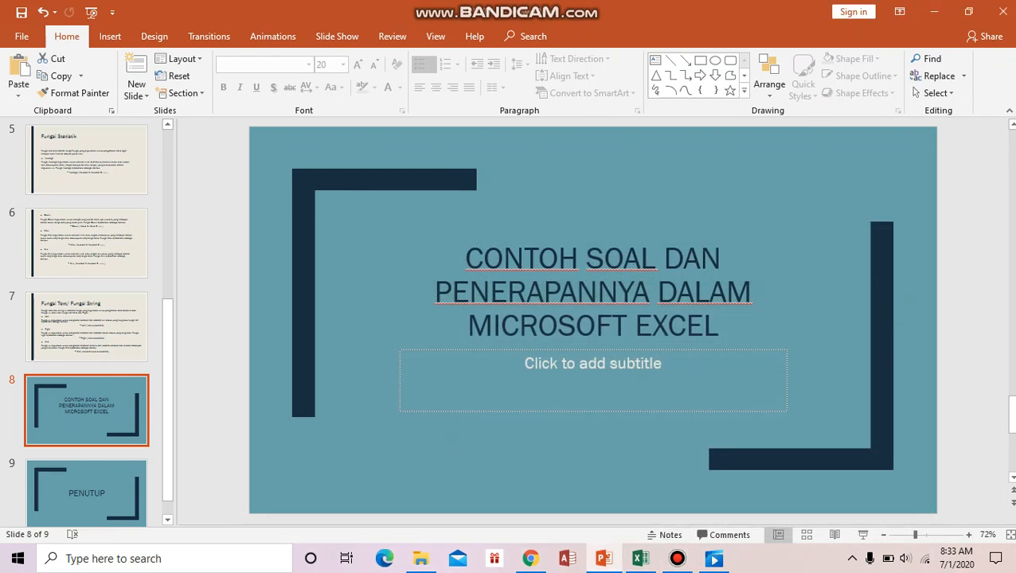
pyautogui.click(933, 11)
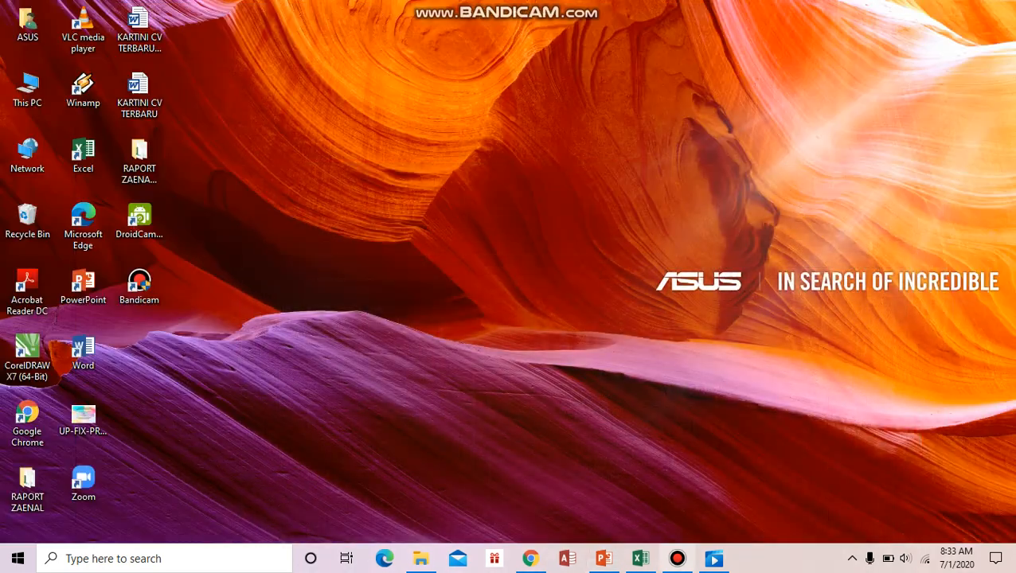
pyautogui.click(678, 558)
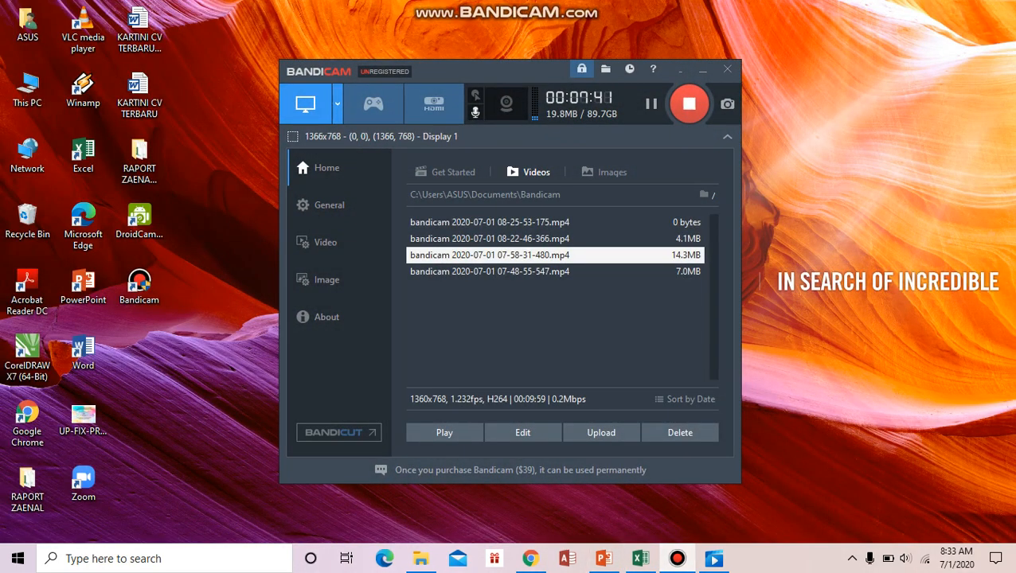
pyautogui.click(702, 70)
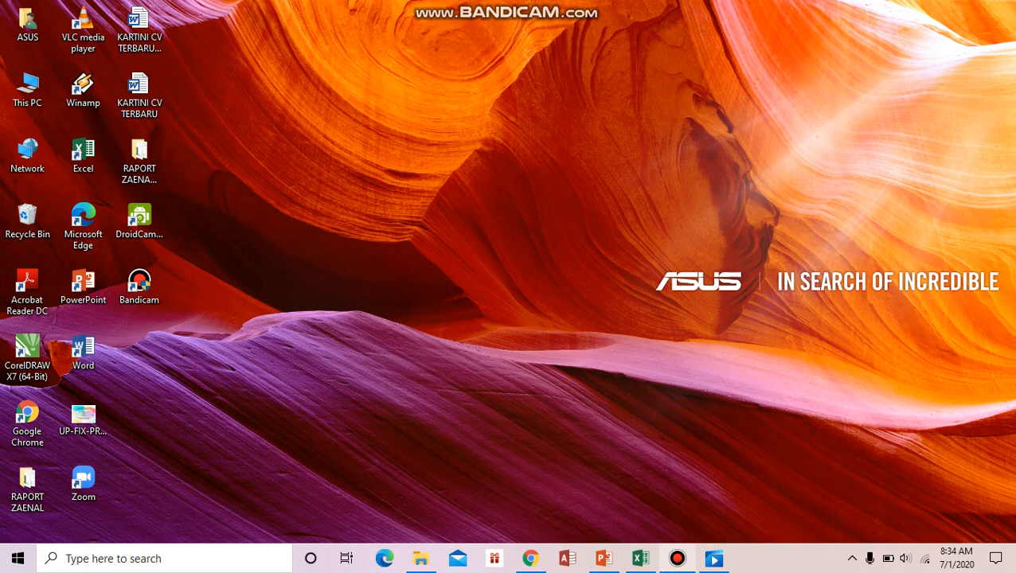
pyautogui.click(677, 559)
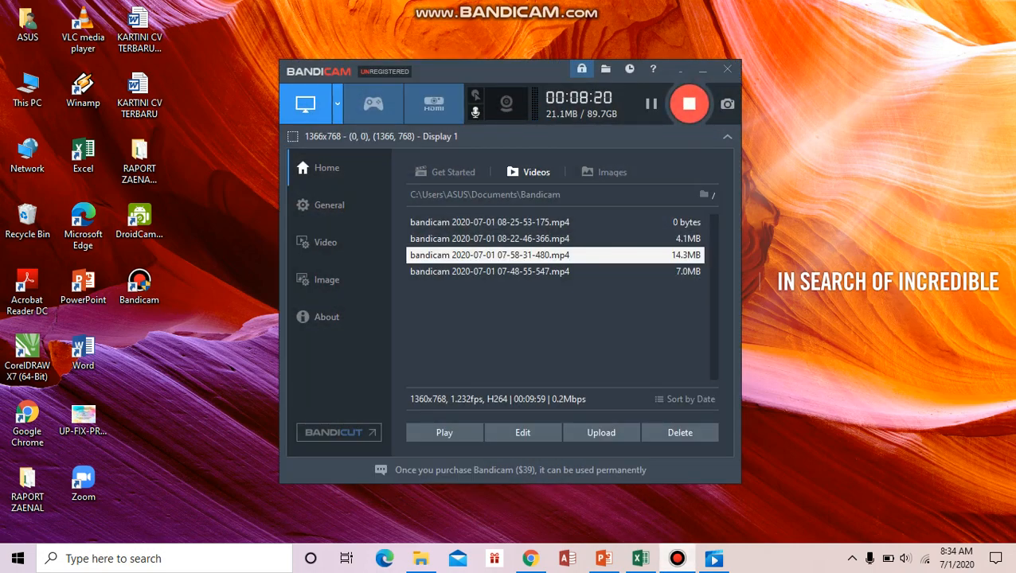